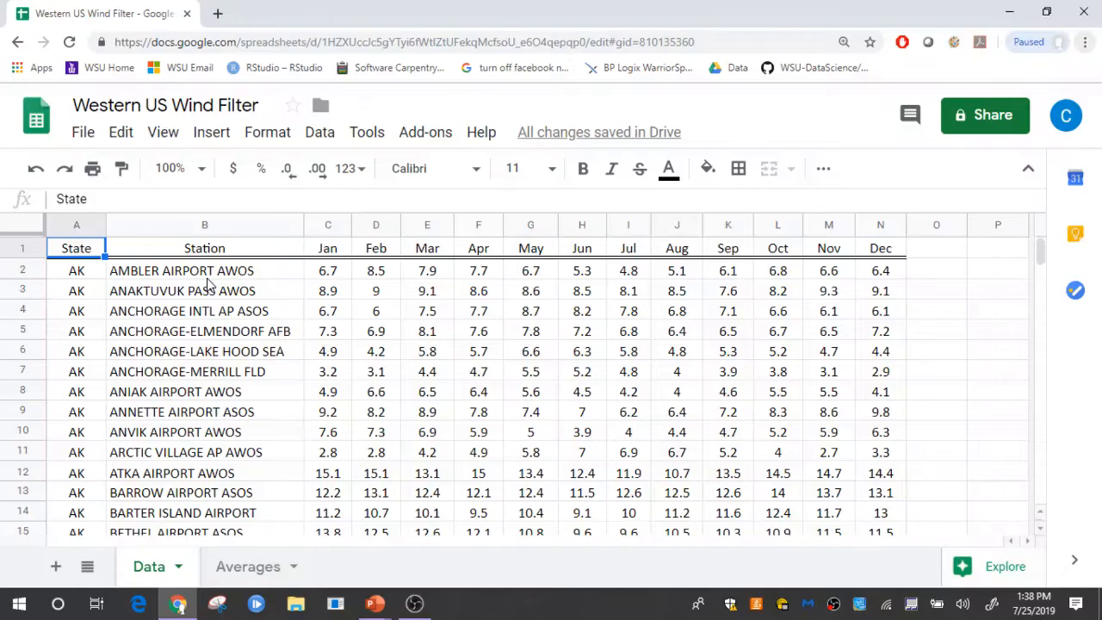
- Examine the wind data by station on the Data sheet, from the January column through the December column
mouse_move(1041, 252)
mouse_down()
mouse_move(1045, 310)
mouse_move(1042, 241)
mouse_up()
click(327, 274)
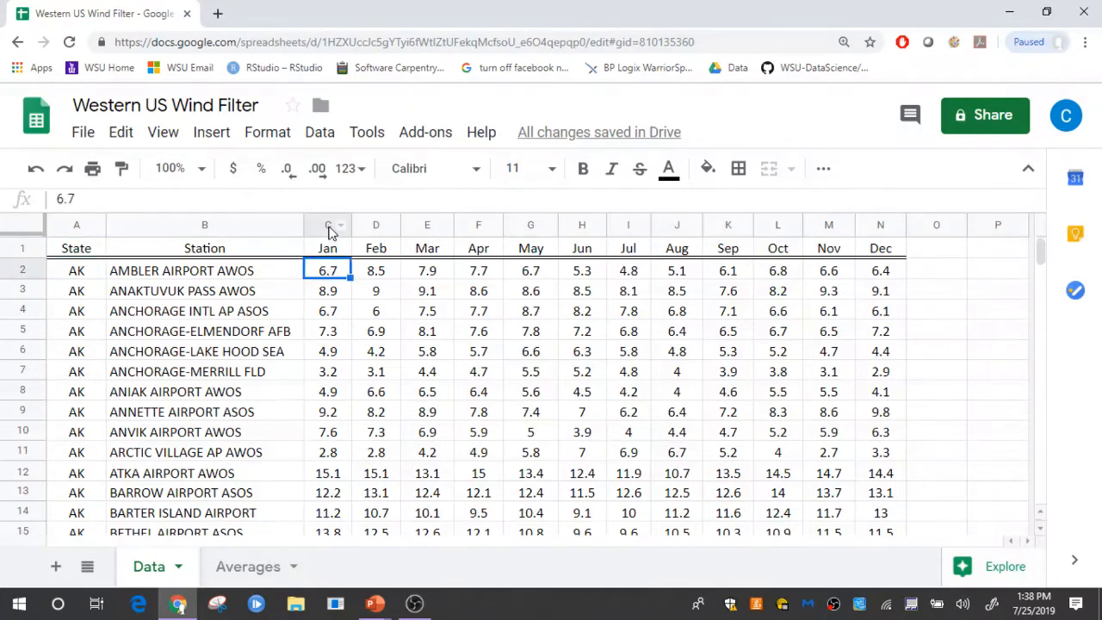
click(336, 227)
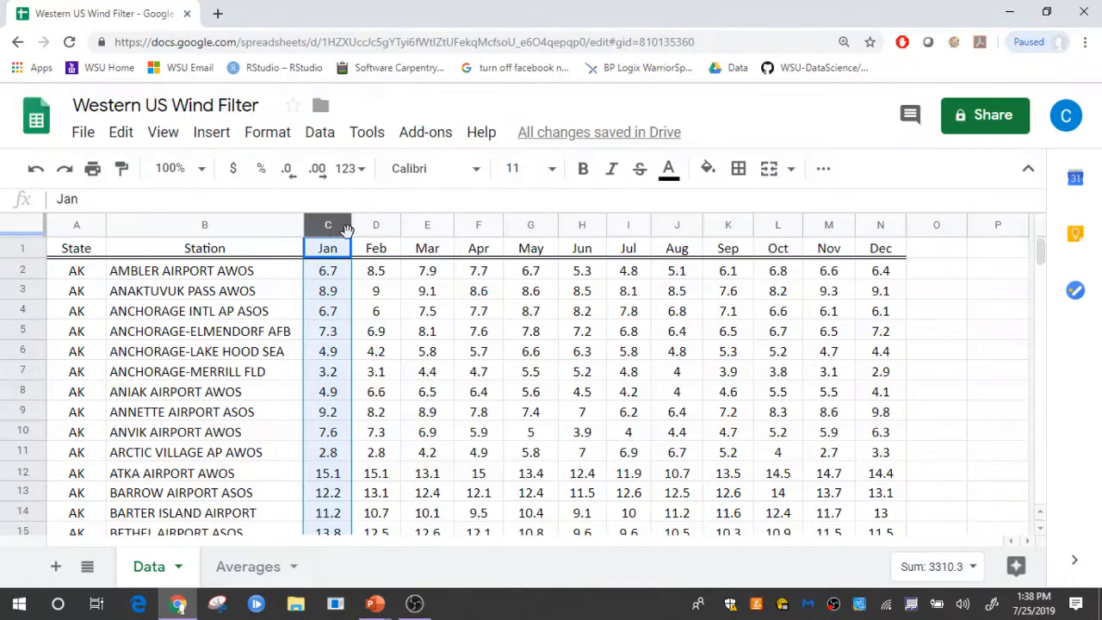
mouse_move(335, 228)
mouse_down()
mouse_move(369, 223)
mouse_move(338, 221)
mouse_up()
click(870, 226)
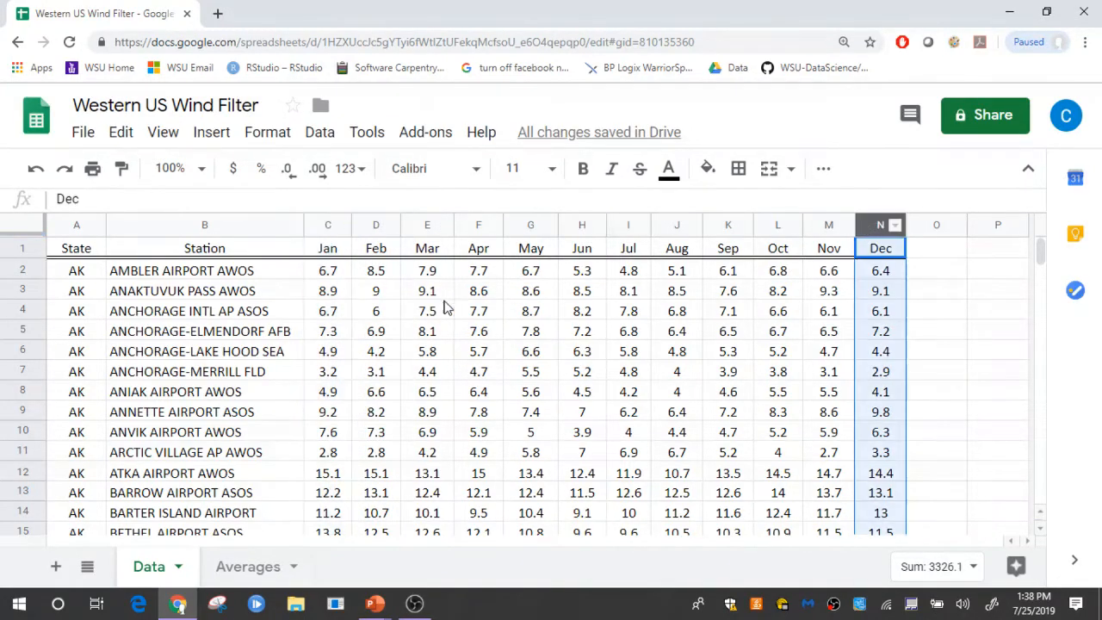
click(326, 273)
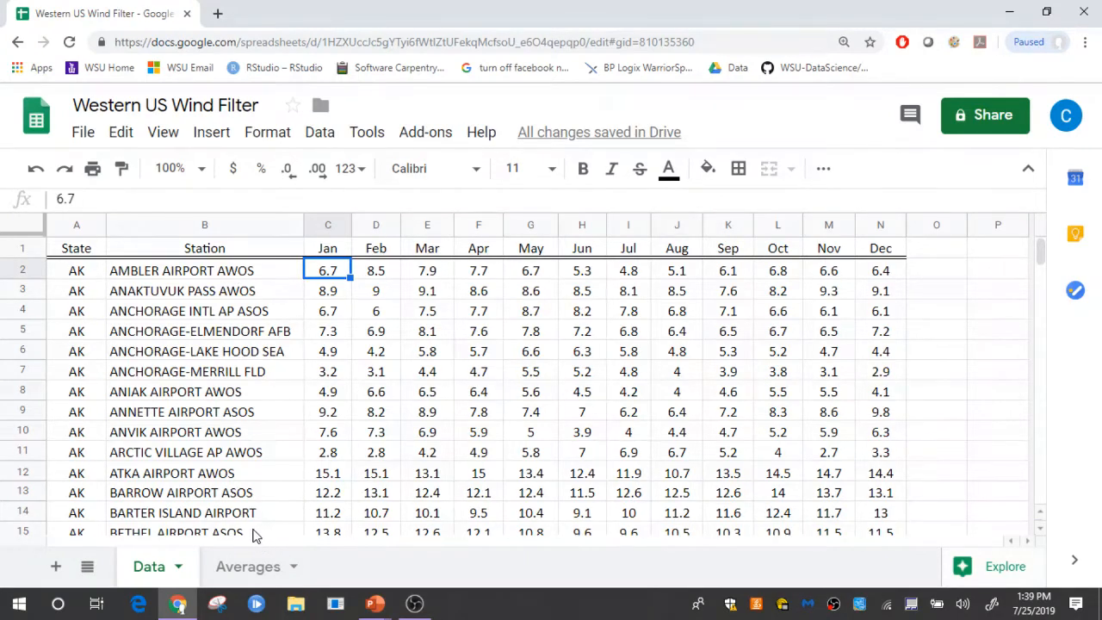
- On the Averages sheet, enter =average(C2:N2) in cell O2 to average the first station's January to December values
click(248, 570)
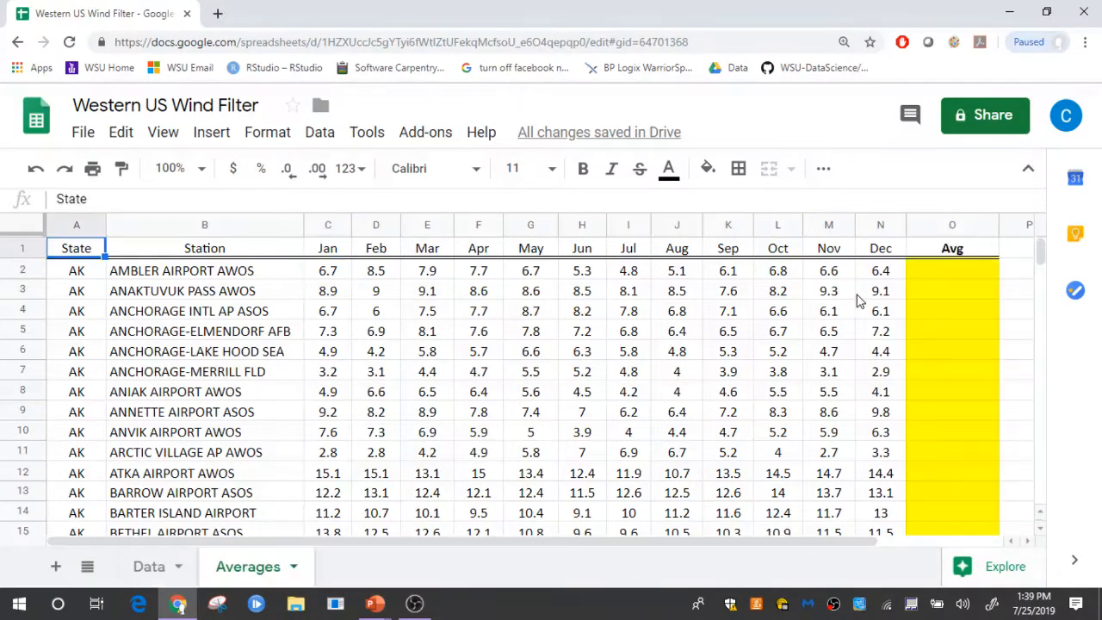
click(921, 275)
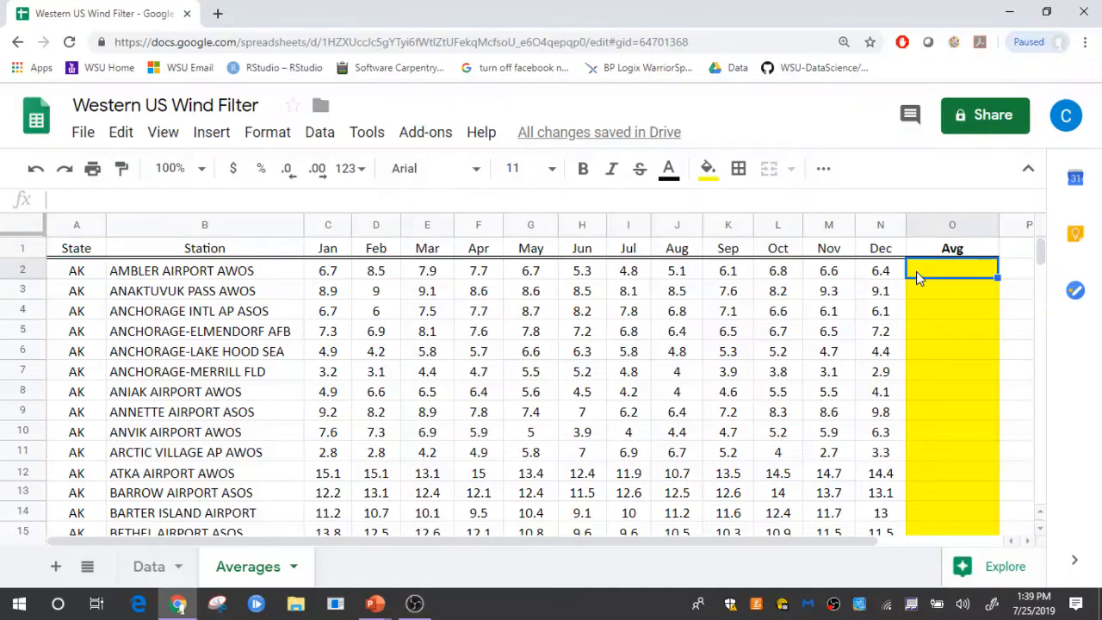
text(=)
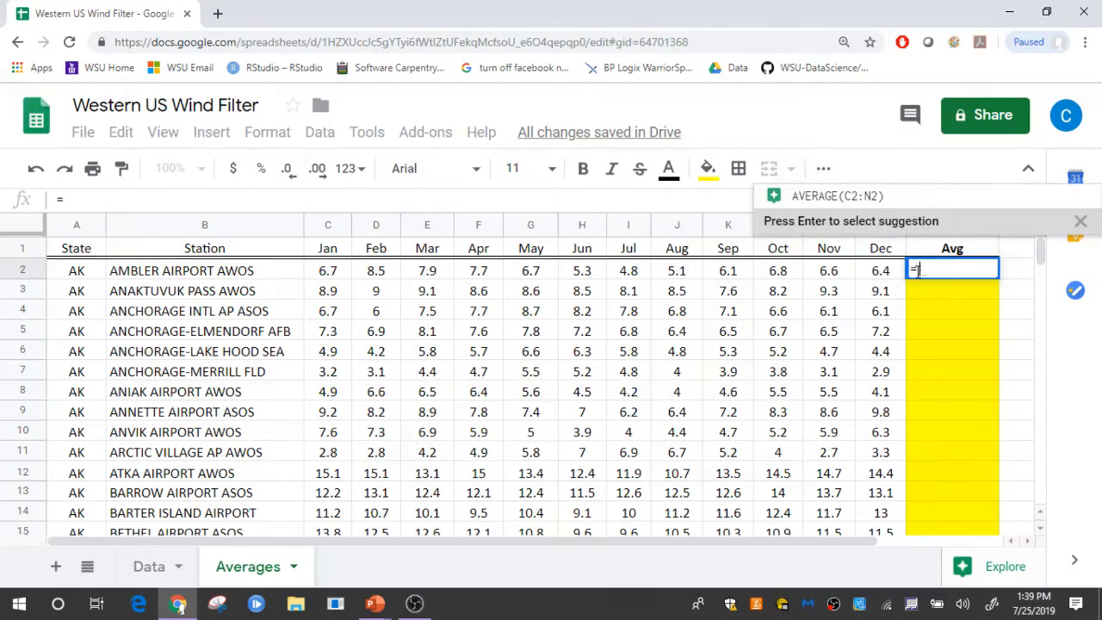
text(av)
key(BackSpace)
key(BackSpace)
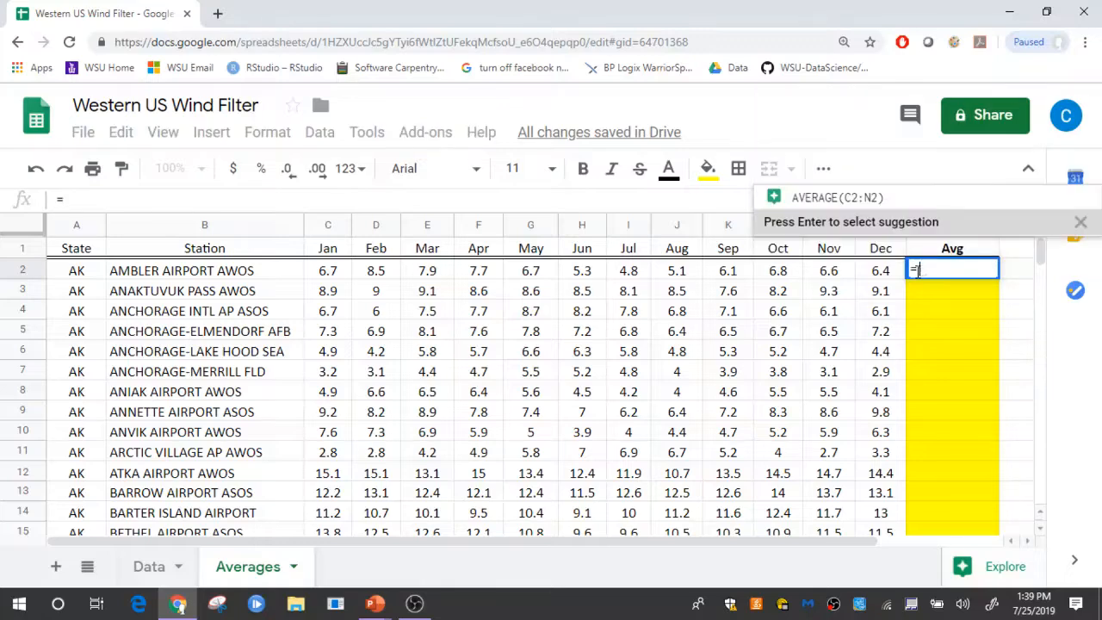
text(average)
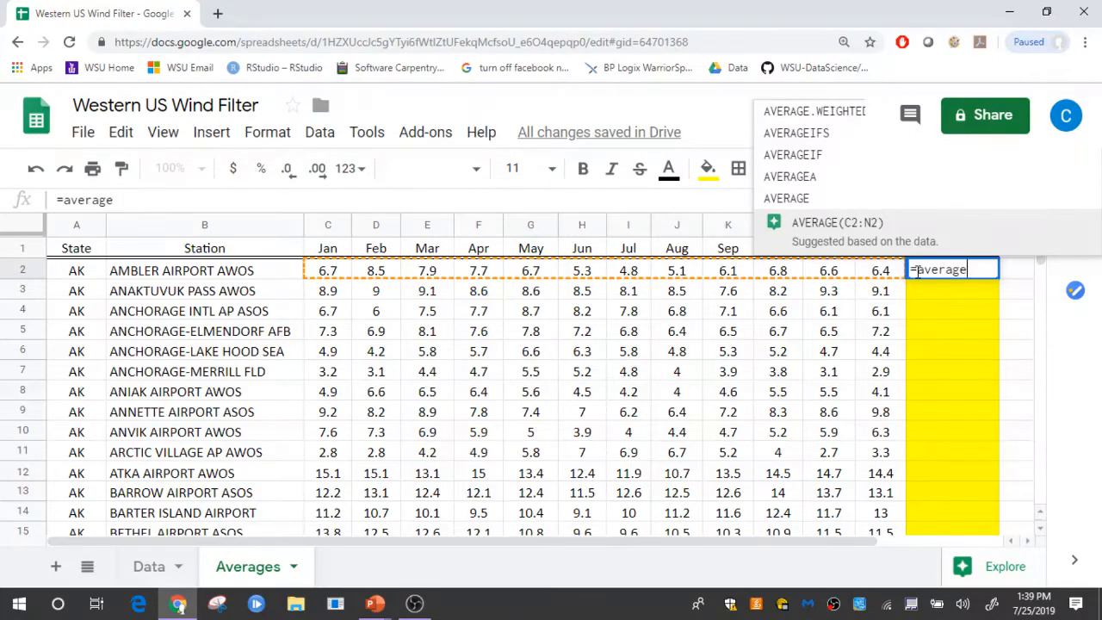
text(()
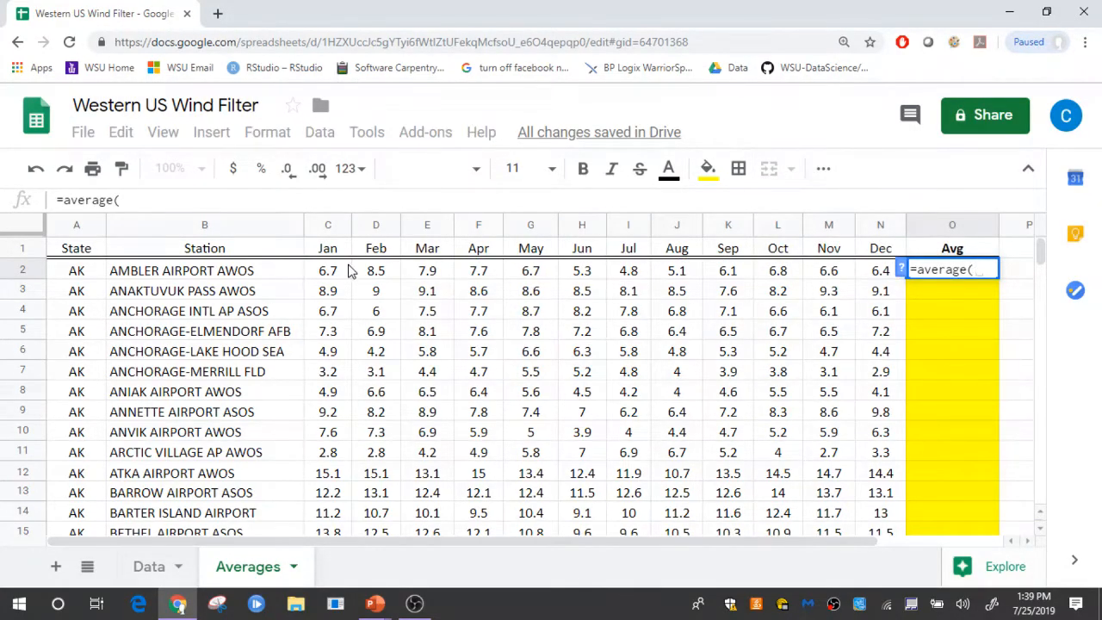
drag(328, 277, 878, 274)
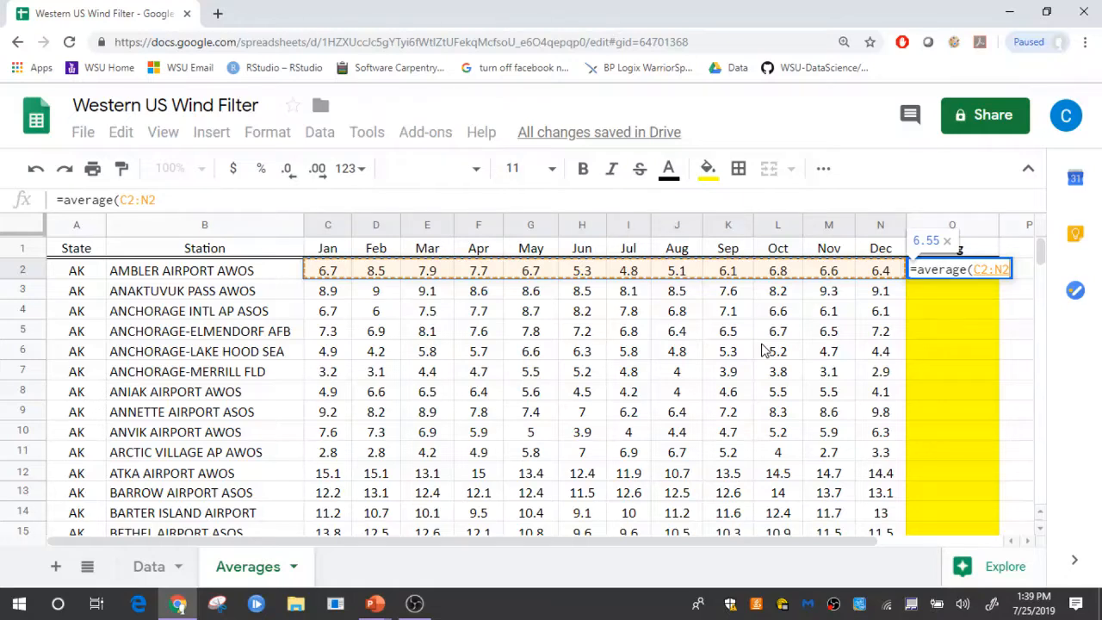
key(Return)
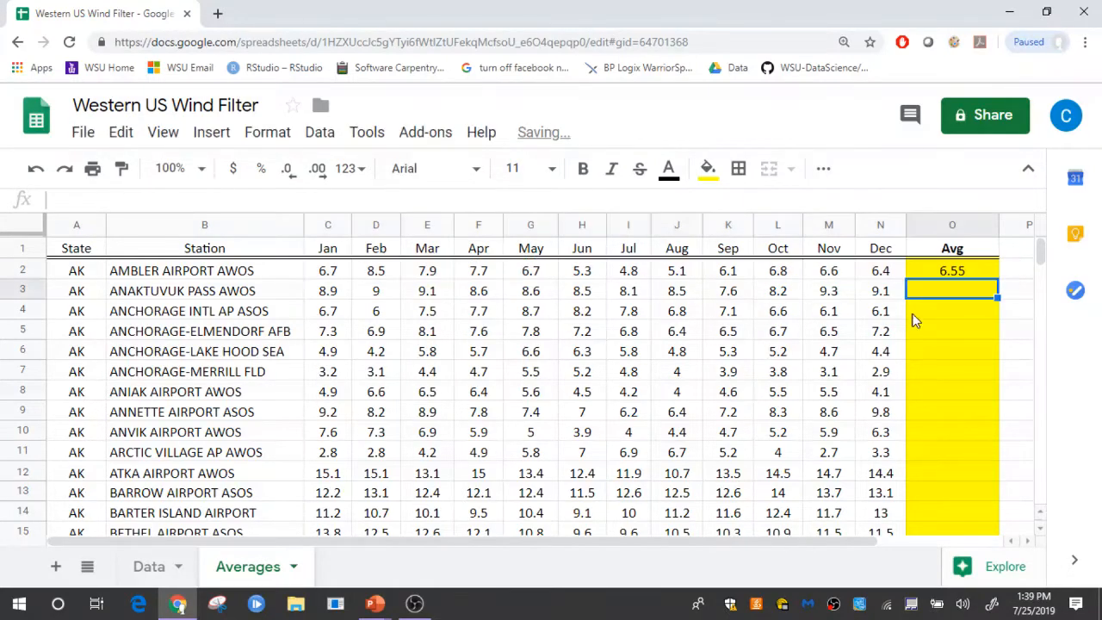
- Fill the average formula from O2 down the Avg column for all stations
click(948, 272)
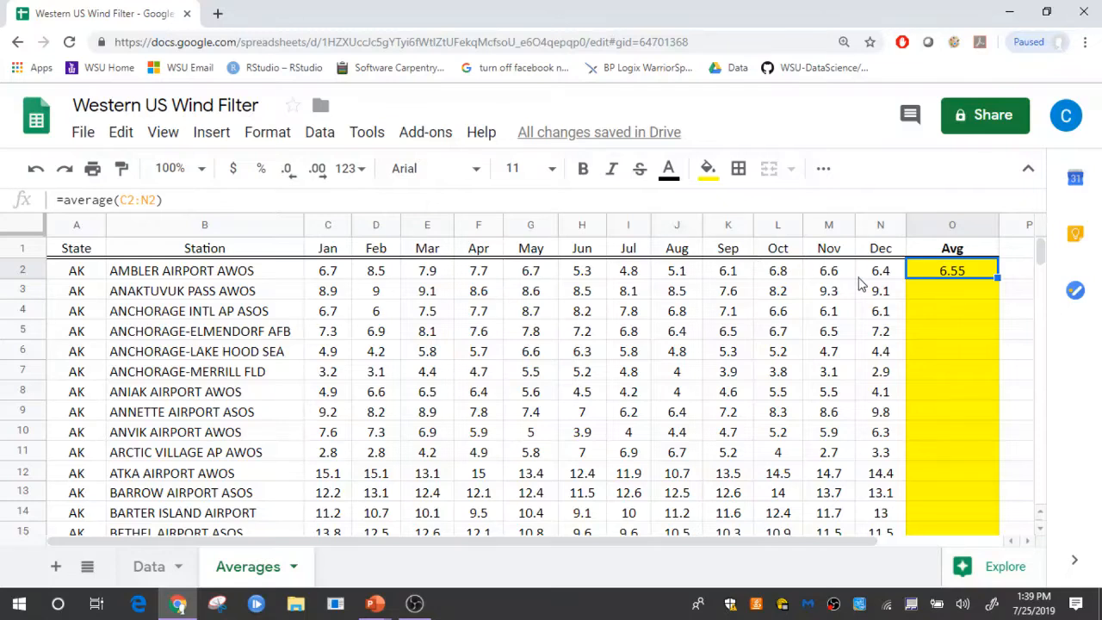
click(137, 274)
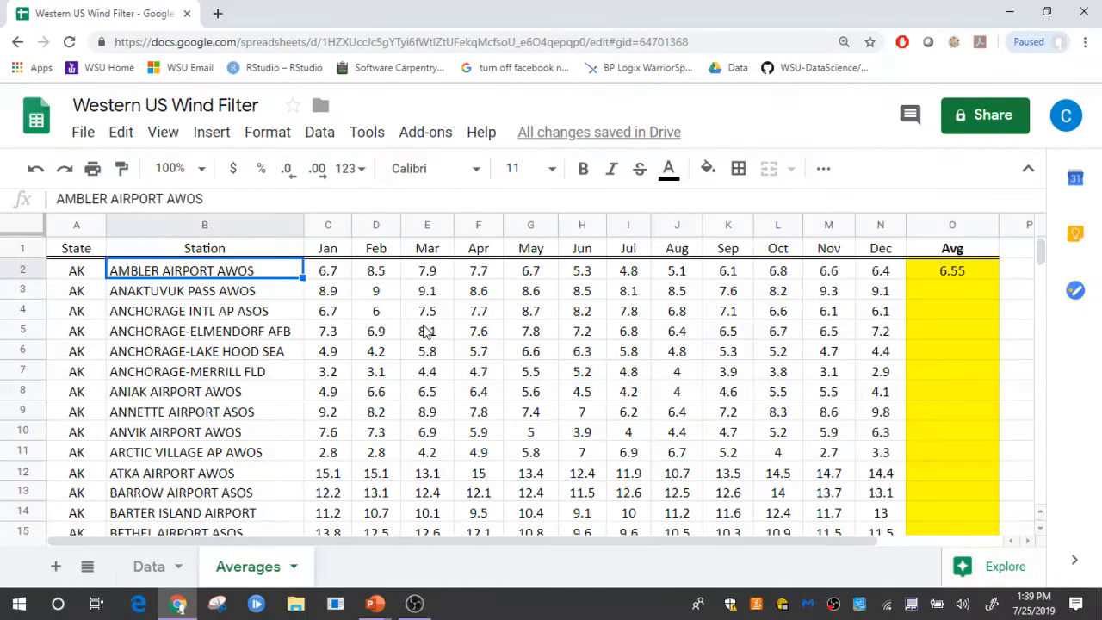
click(953, 272)
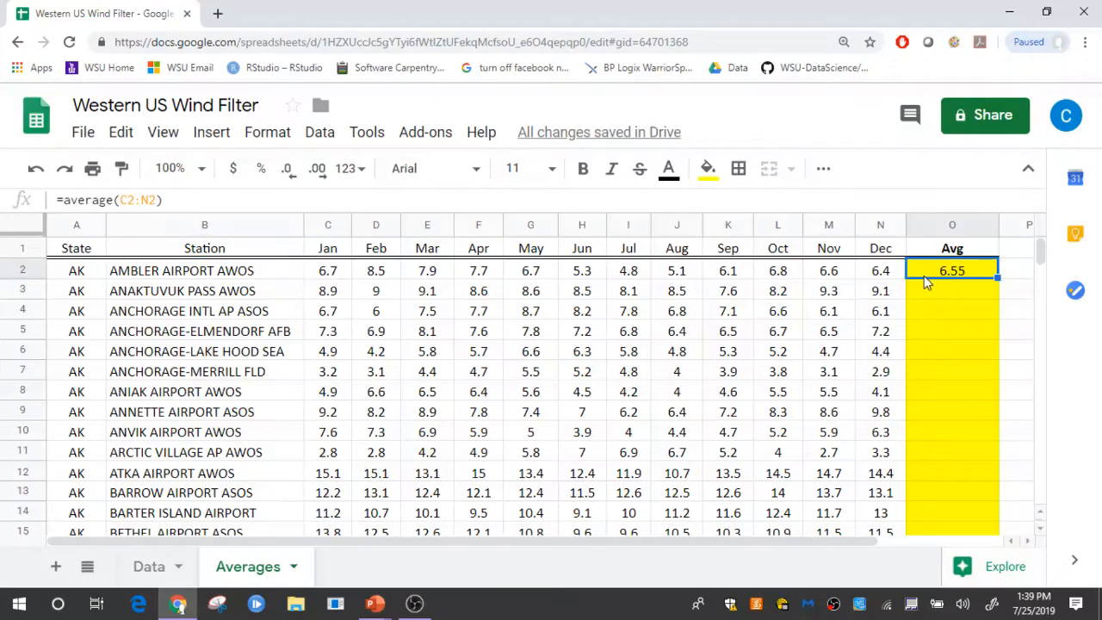
double_click(999, 275)
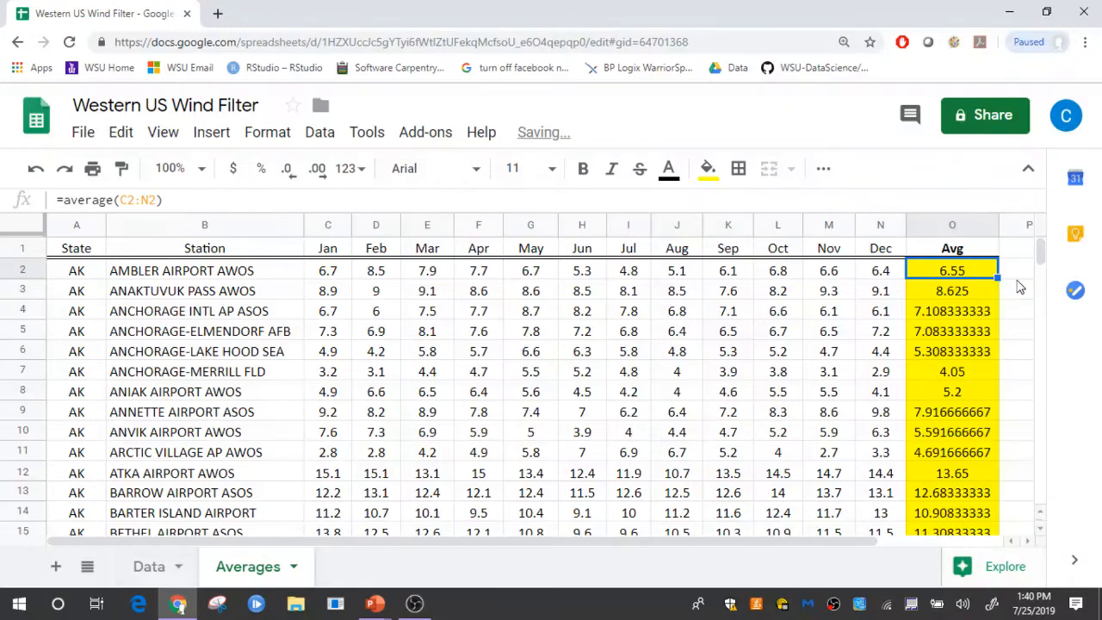
mouse_move(1042, 255)
mouse_down()
mouse_move(1026, 387)
mouse_move(1039, 252)
mouse_up()
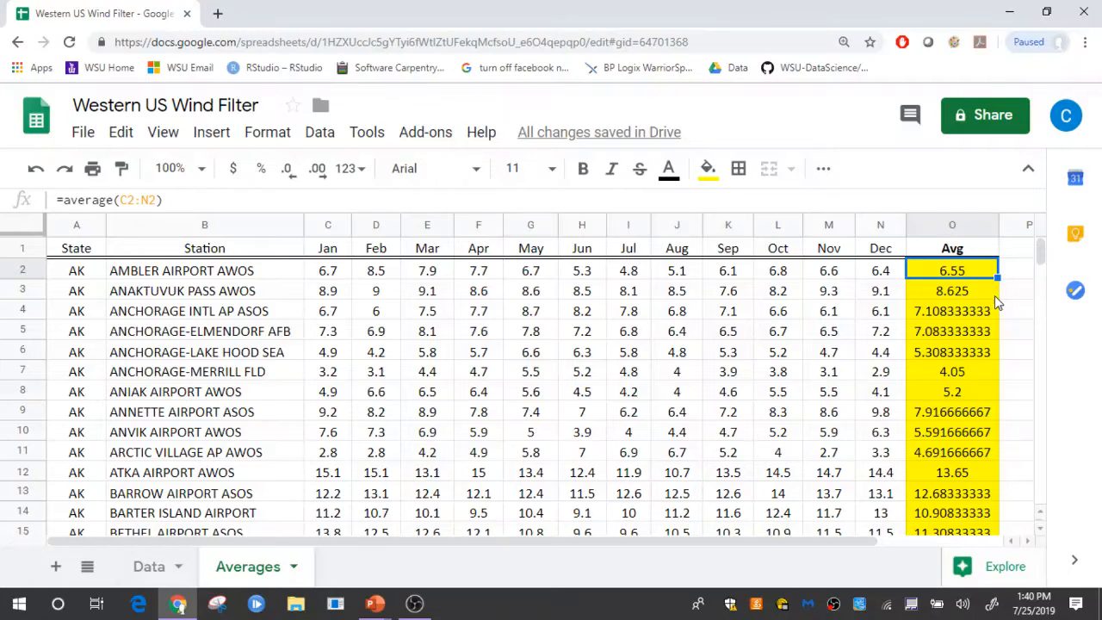
- Format the whole Avg column as Number with two decimal places
click(929, 229)
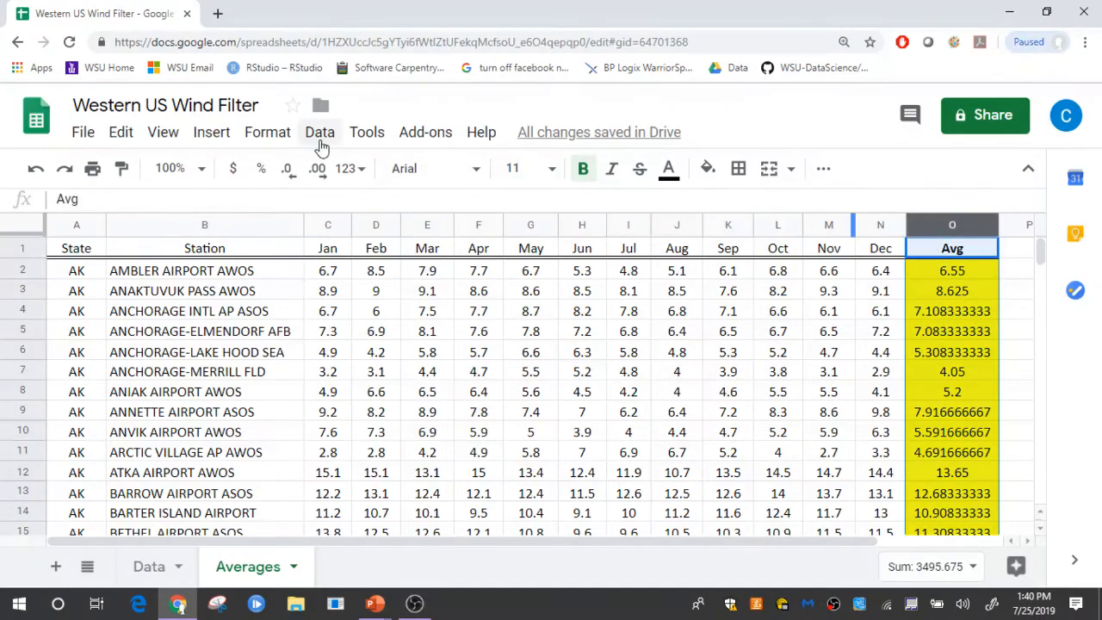
click(276, 134)
mouse_move(293, 172)
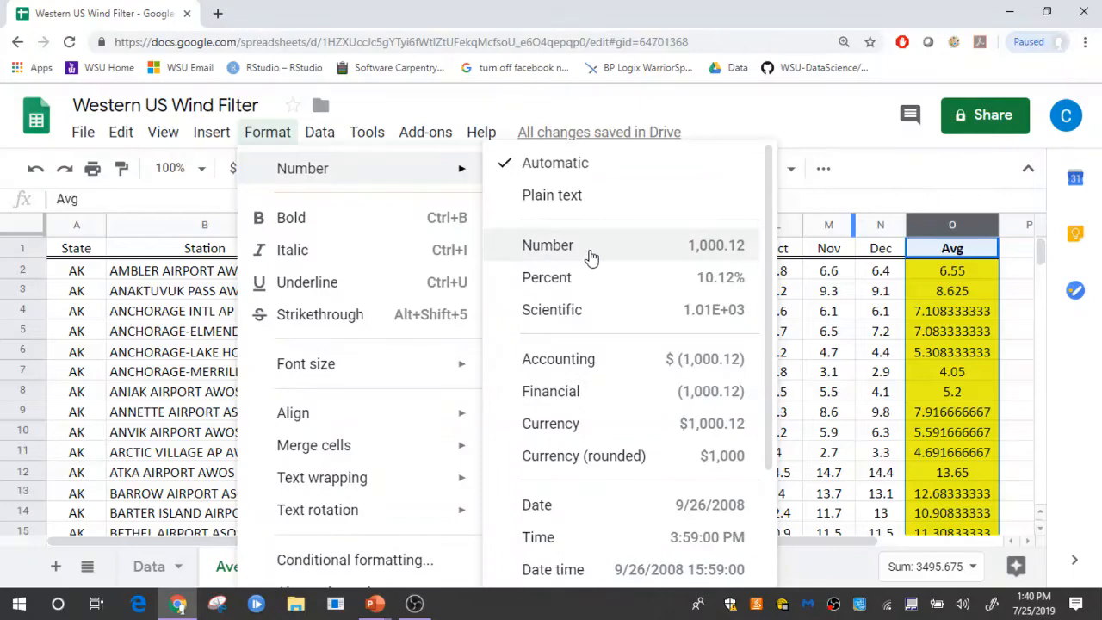
click(662, 248)
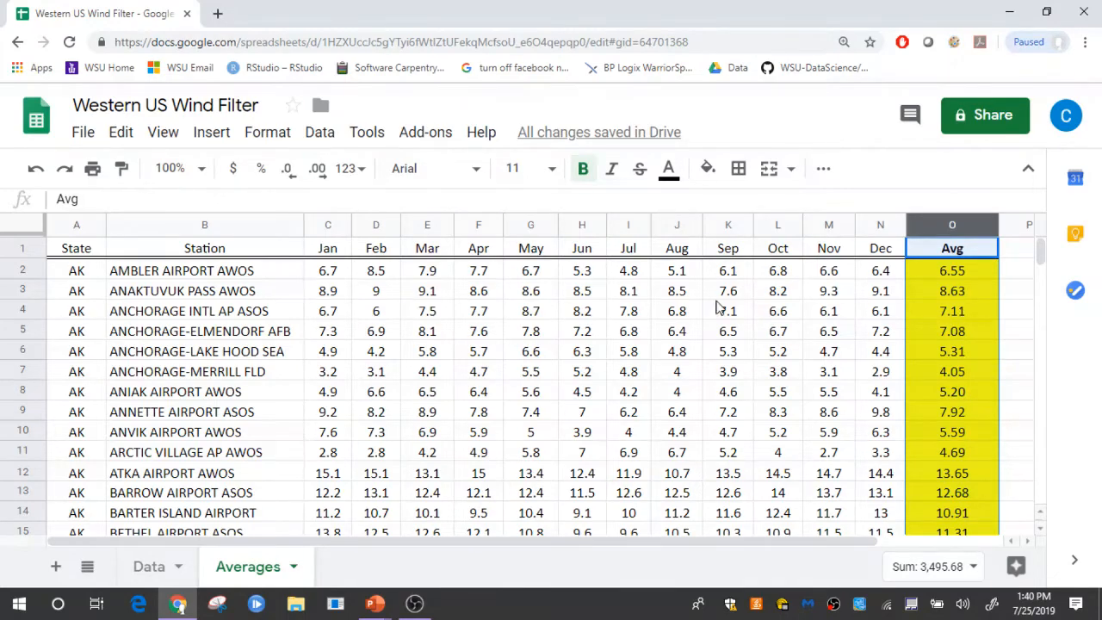
- Create a filter over columns A through O, from State to Avg
click(96, 272)
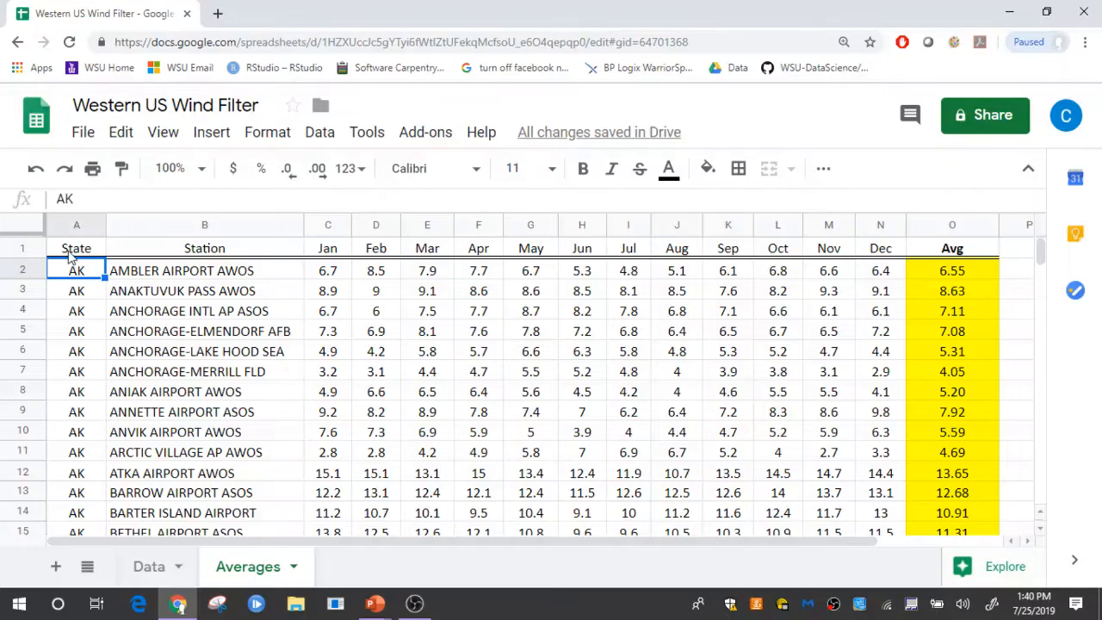
drag(69, 226, 946, 225)
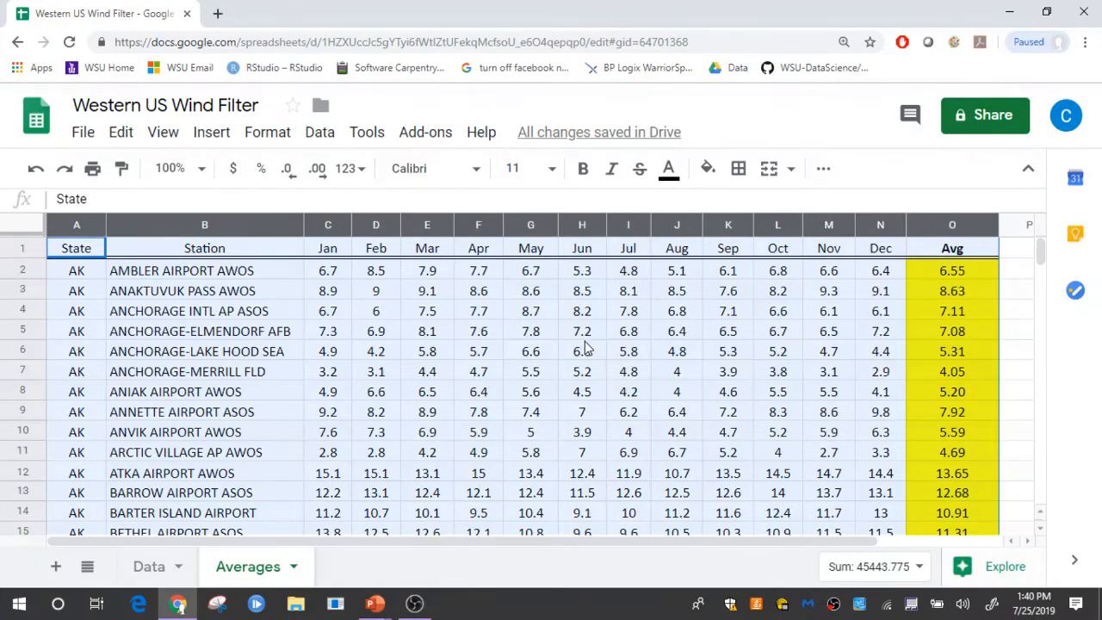
click(318, 140)
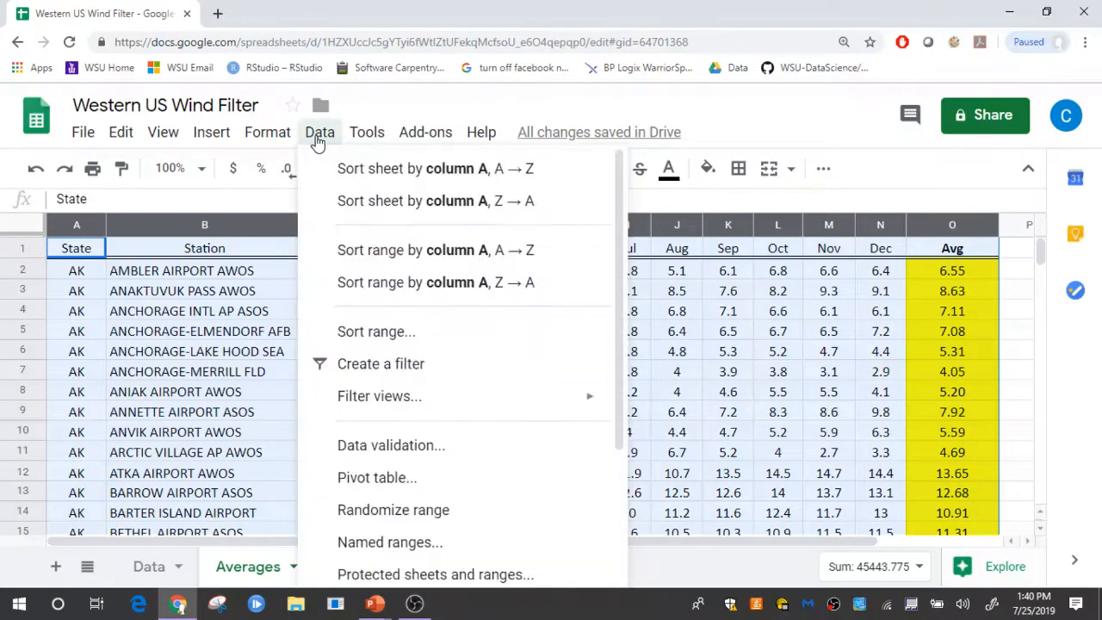
click(408, 367)
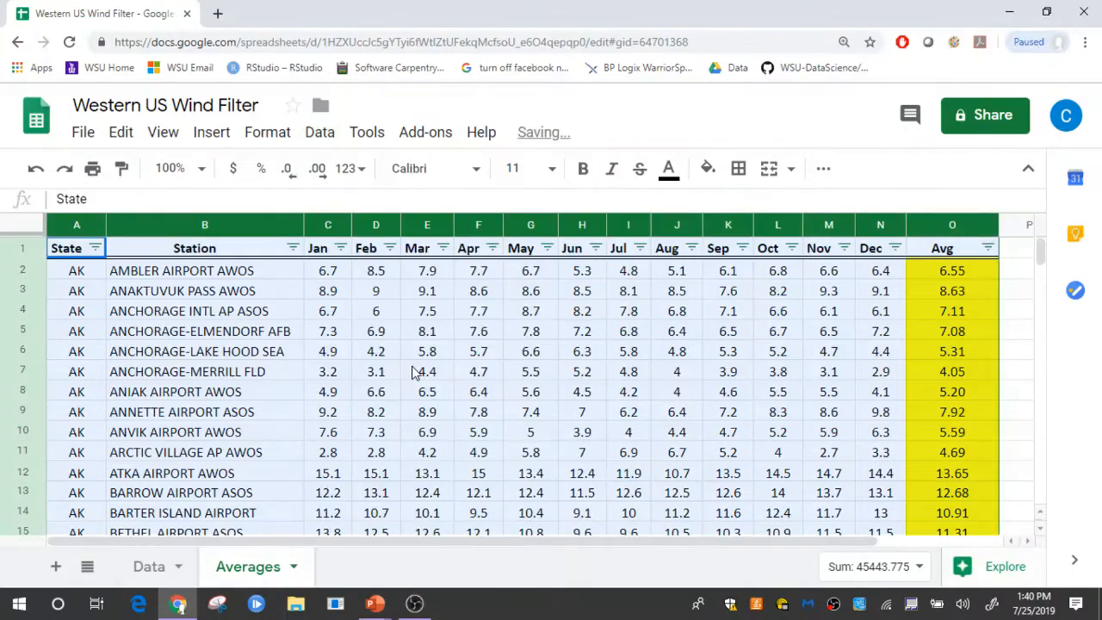
click(282, 331)
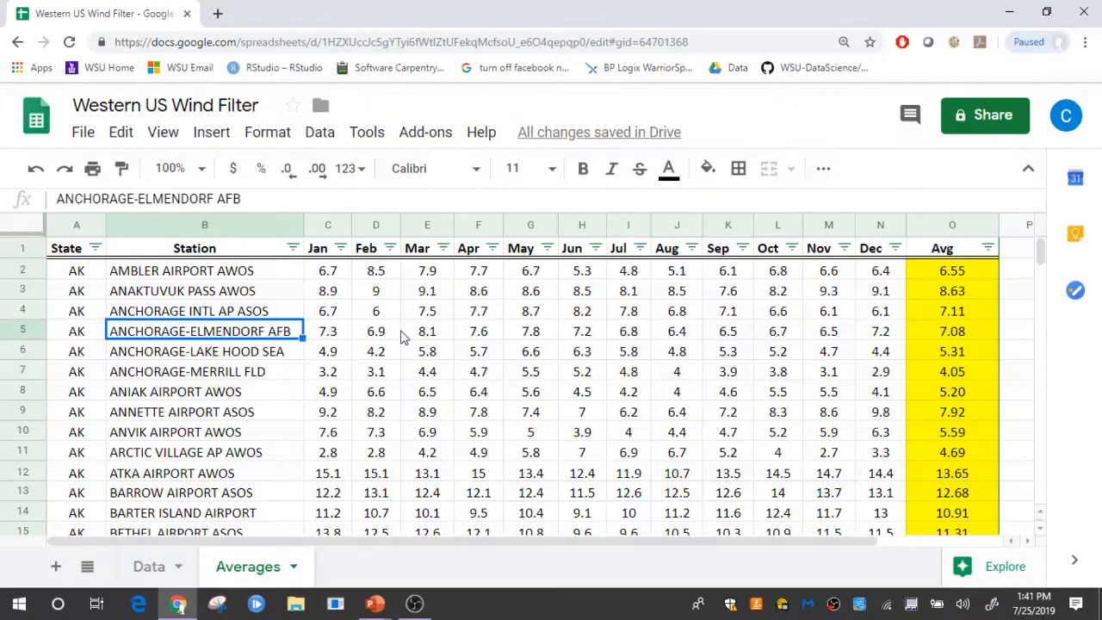
- Filter the State column by values so that only WY stations are shown, and look through the filtered rows
click(95, 248)
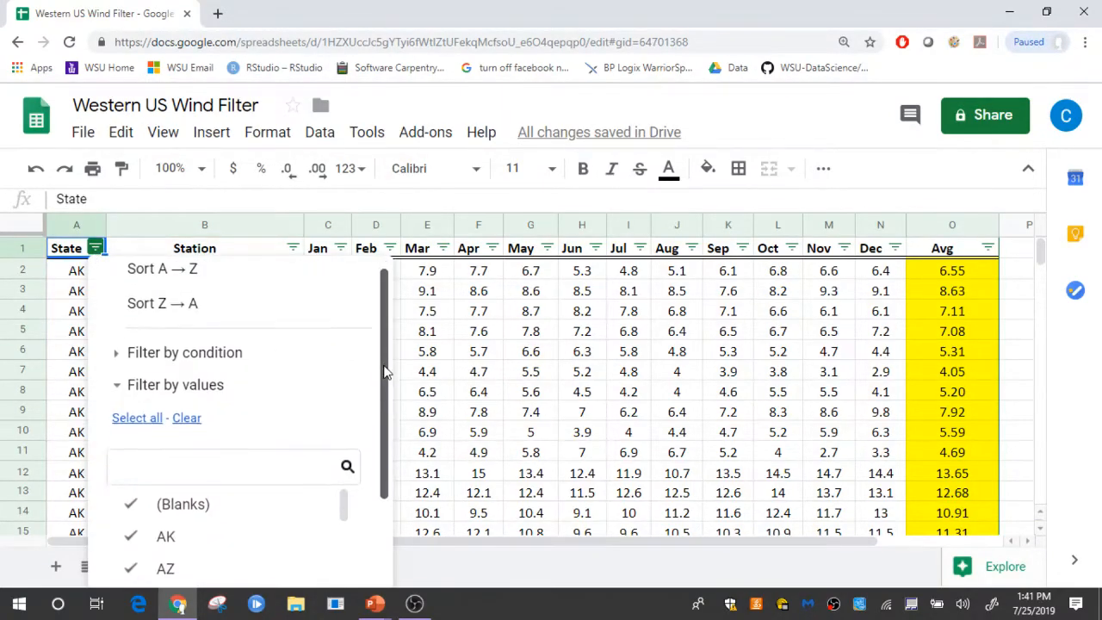
drag(385, 372, 370, 457)
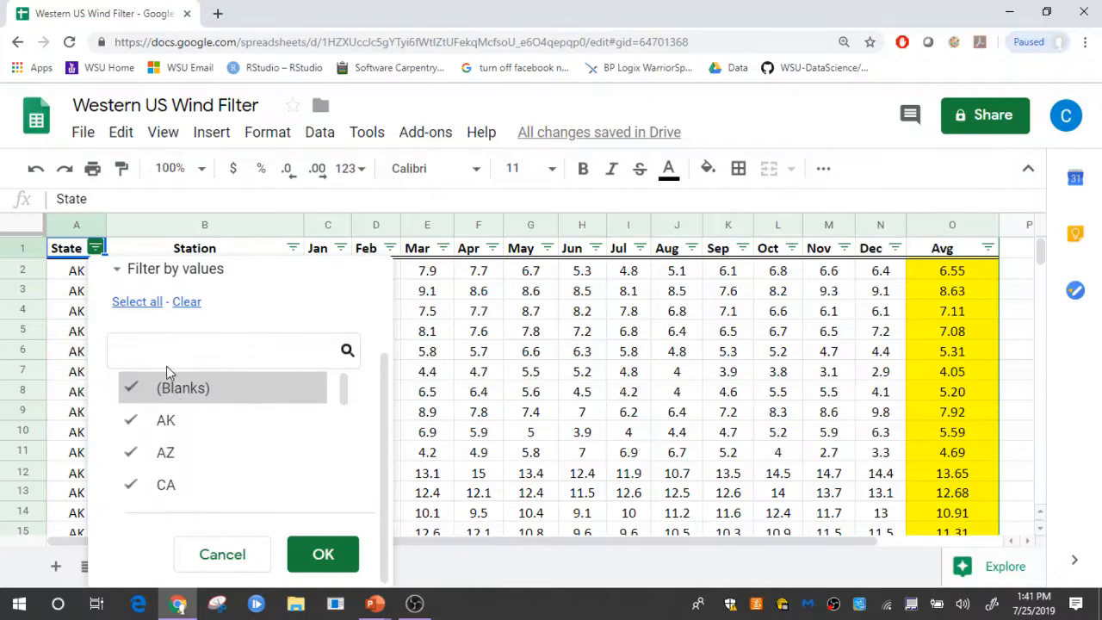
mouse_move(345, 390)
mouse_down()
mouse_move(337, 485)
mouse_move(339, 392)
mouse_move(344, 401)
mouse_move(351, 387)
mouse_up()
click(186, 301)
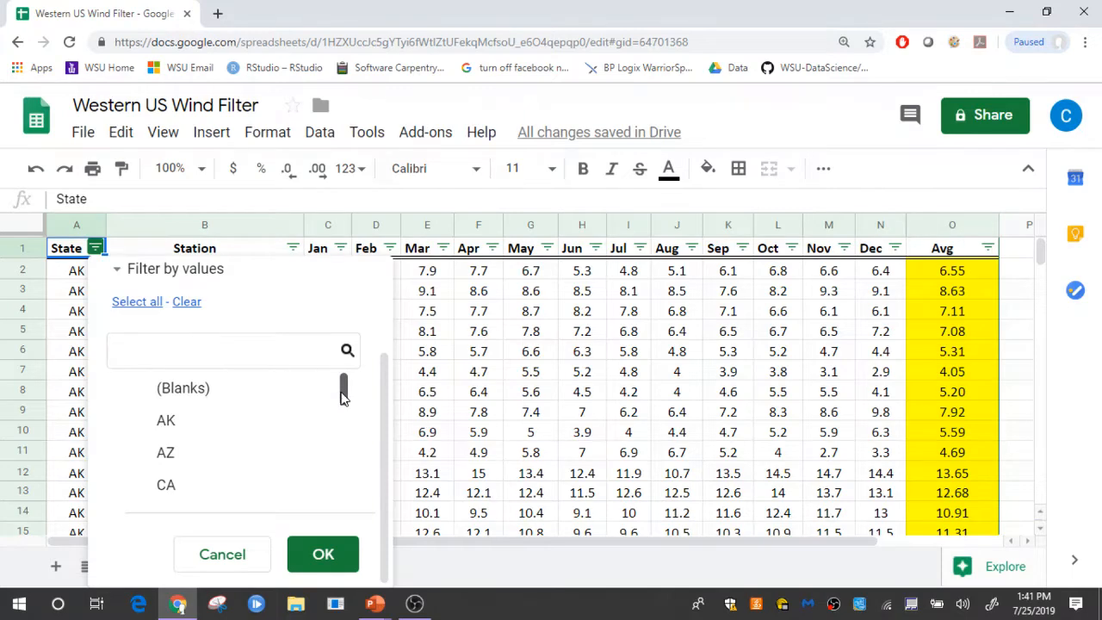
drag(343, 397, 347, 494)
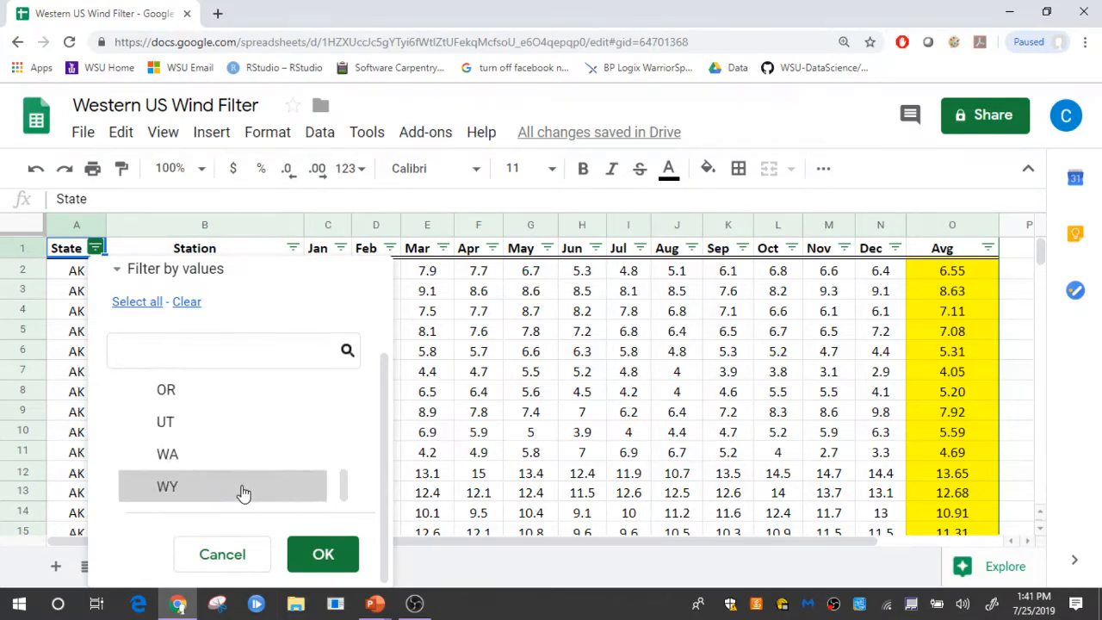
click(183, 497)
click(323, 558)
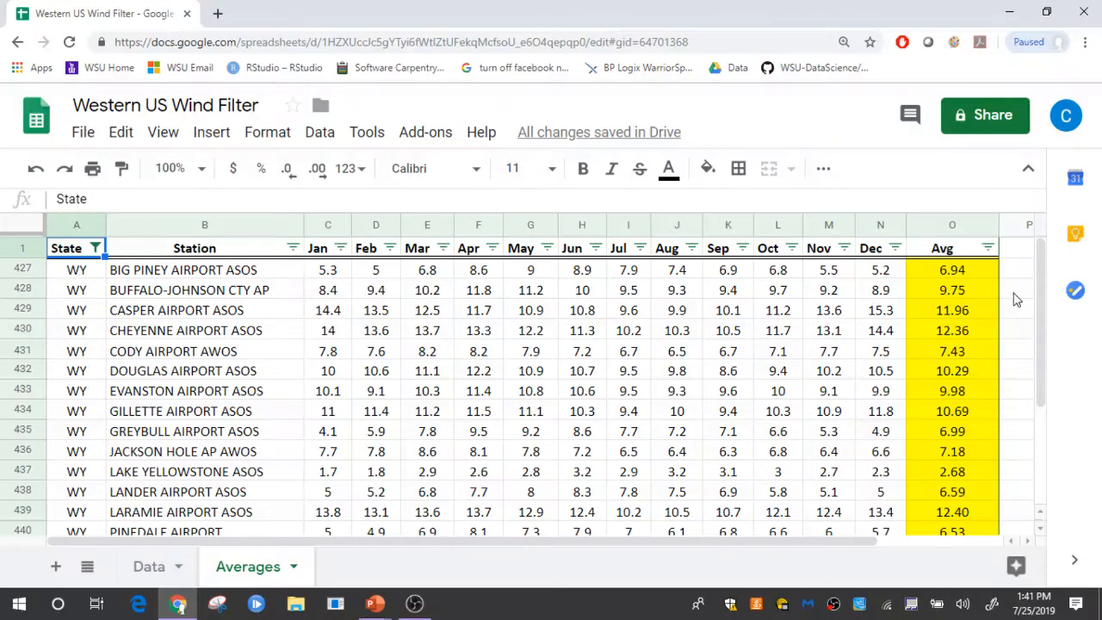
drag(82, 276, 88, 540)
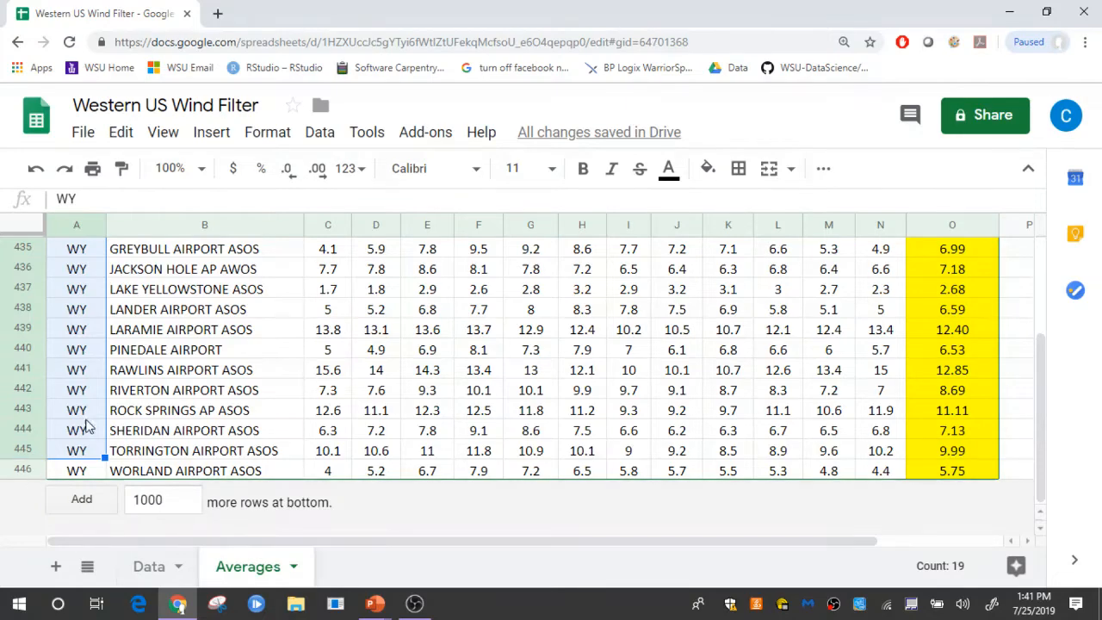
scroll(128, 381, up, 3)
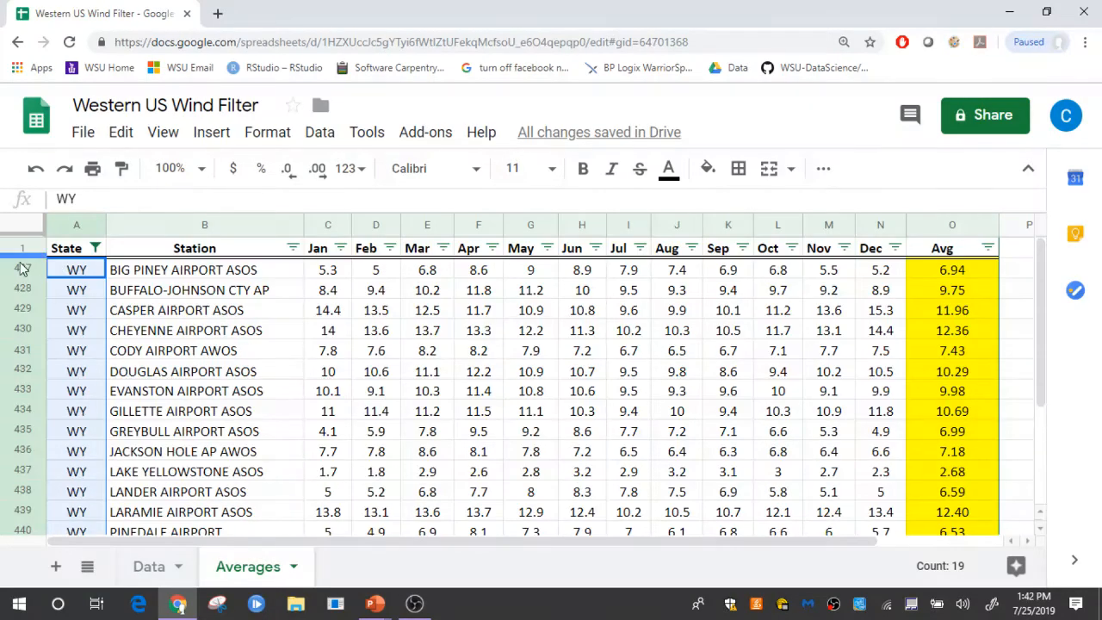
- Reset the State column filter to include every state so that all stations are shown again
click(95, 249)
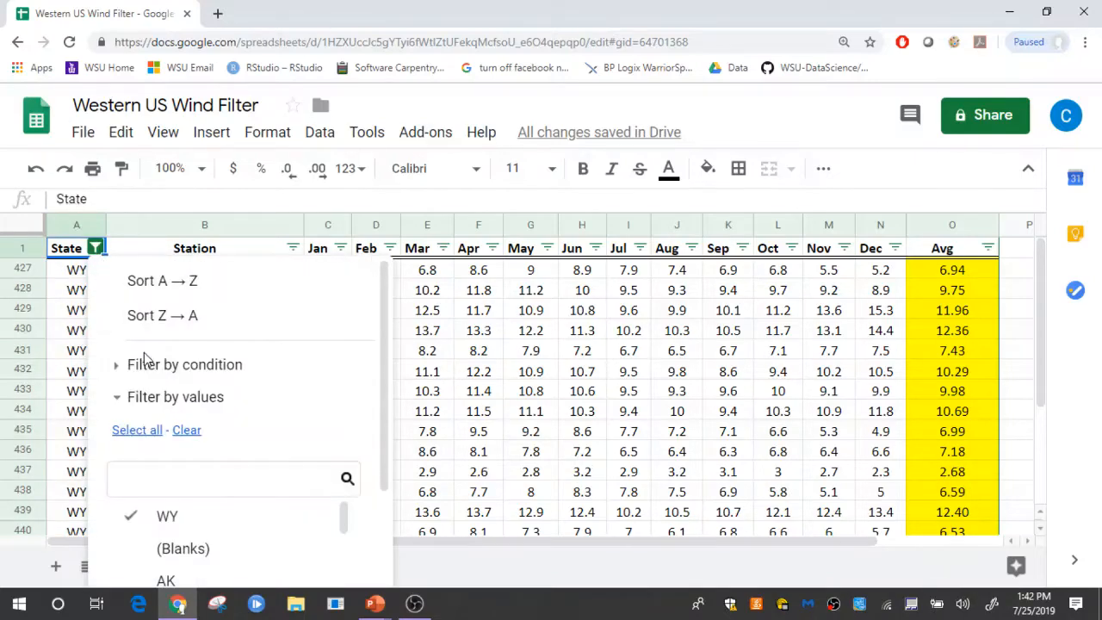
click(148, 434)
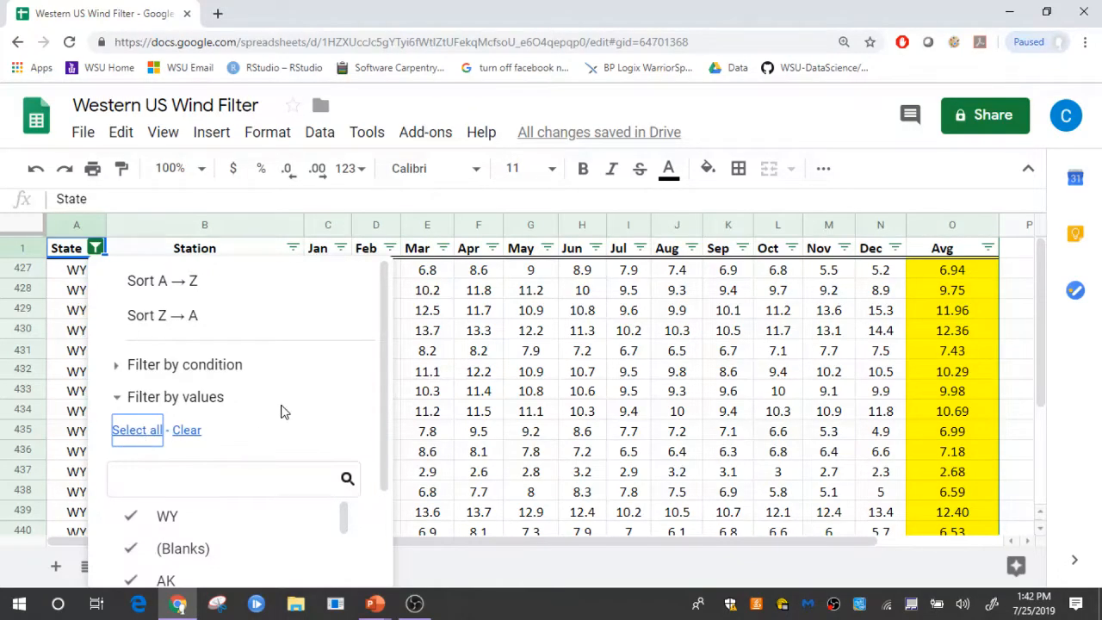
scroll(375, 447, down, 1)
scroll(374, 447, down, 1)
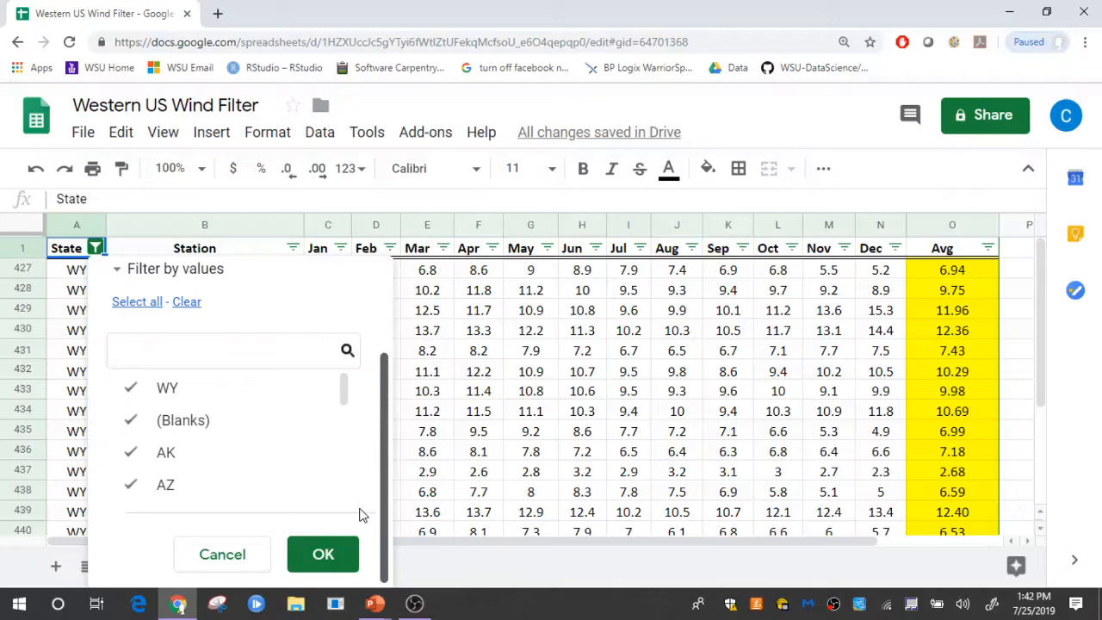
click(323, 556)
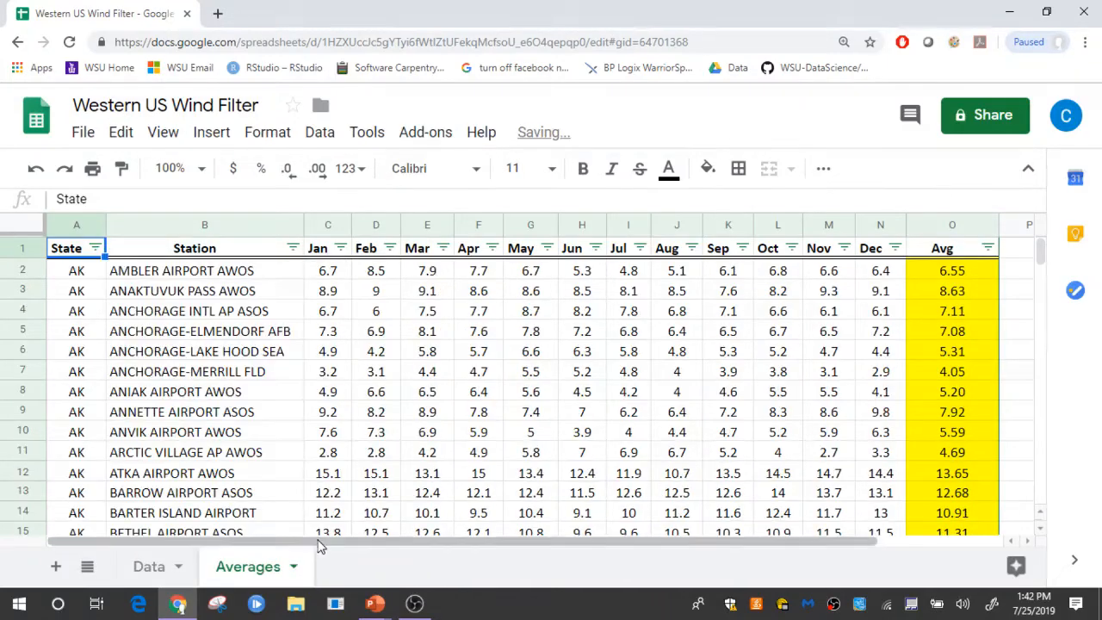
click(73, 274)
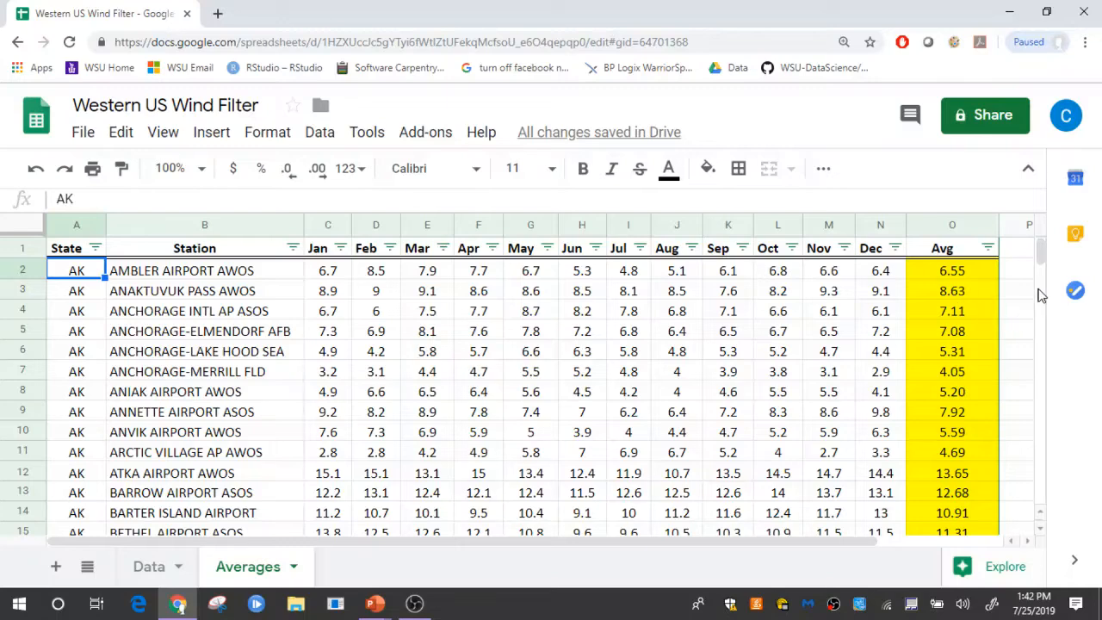
- Filter the Avg column by condition to show only stations with an average greater than or equal to 15
scroll(1042, 262, down, 5)
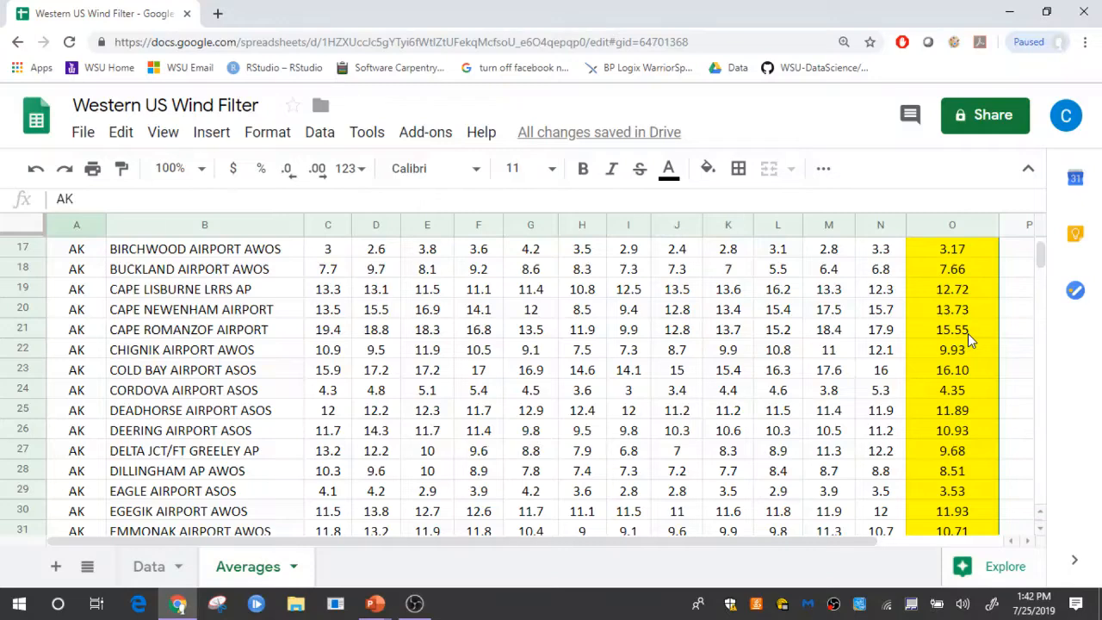
scroll(968, 334, up, 5)
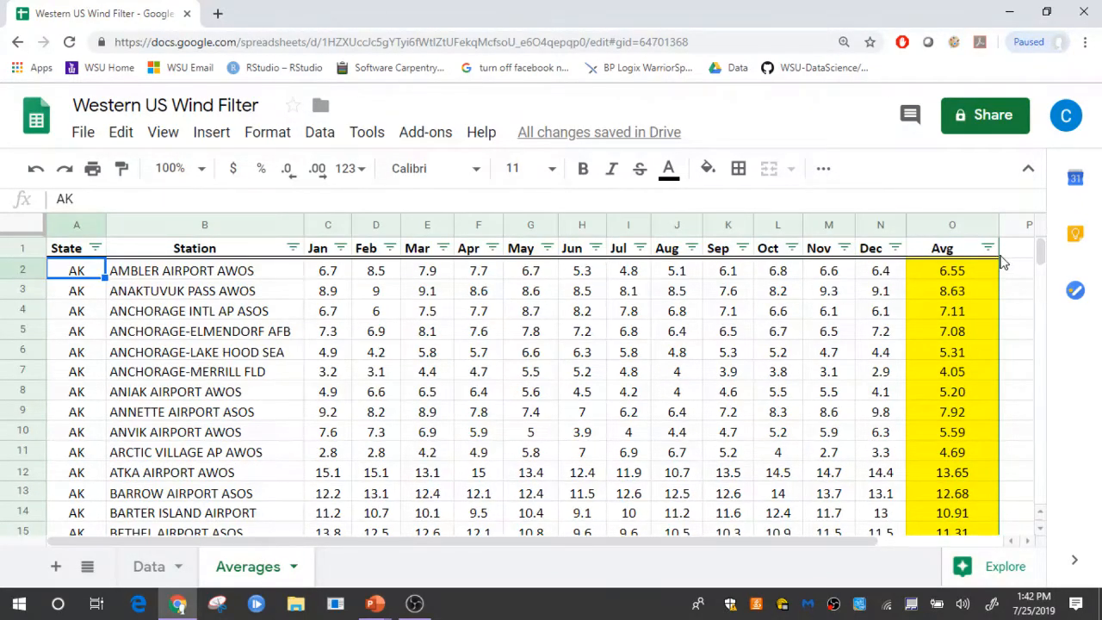
click(989, 249)
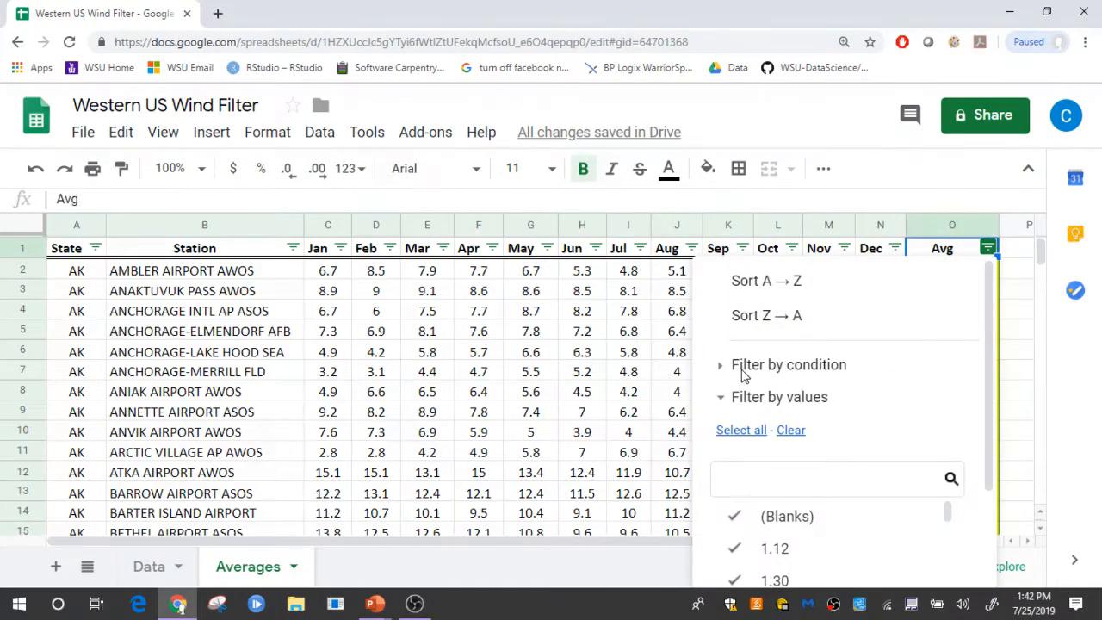
click(786, 372)
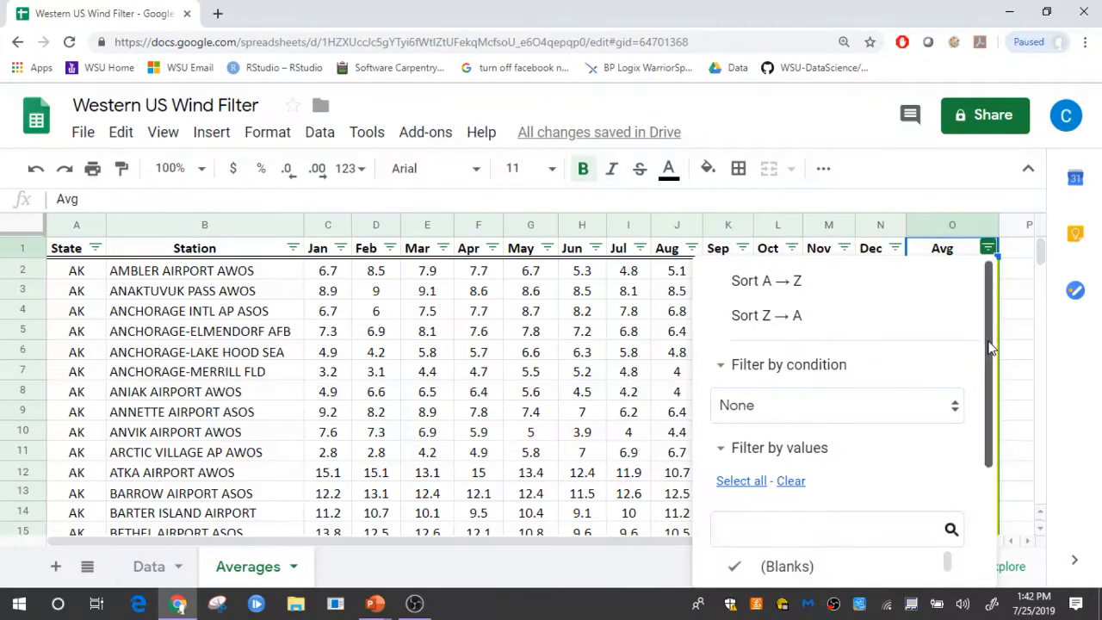
drag(991, 344, 992, 401)
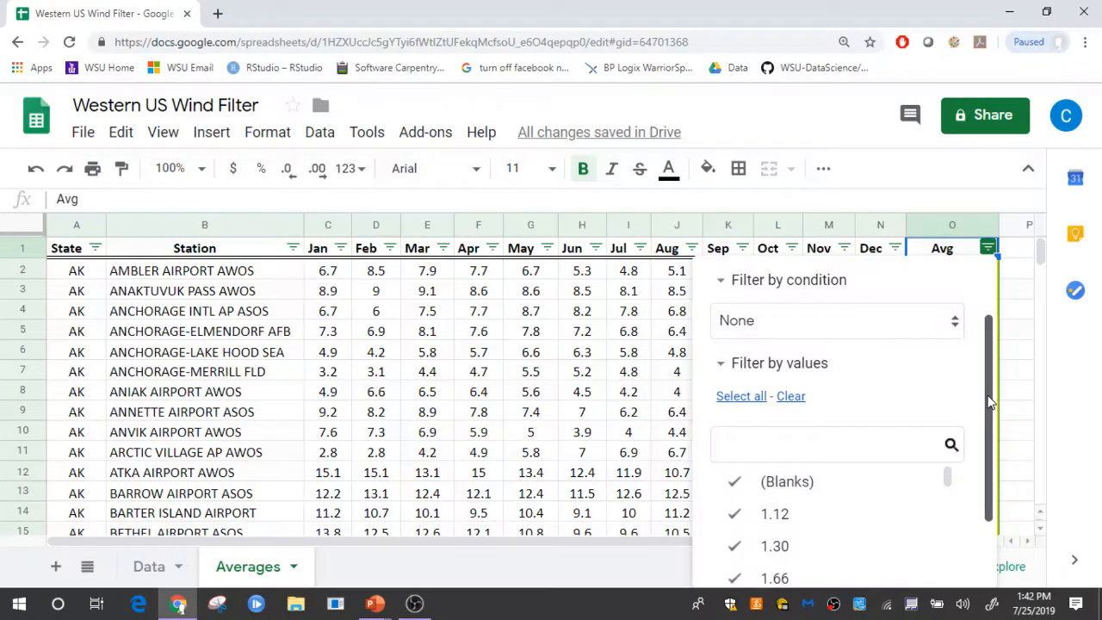
click(893, 330)
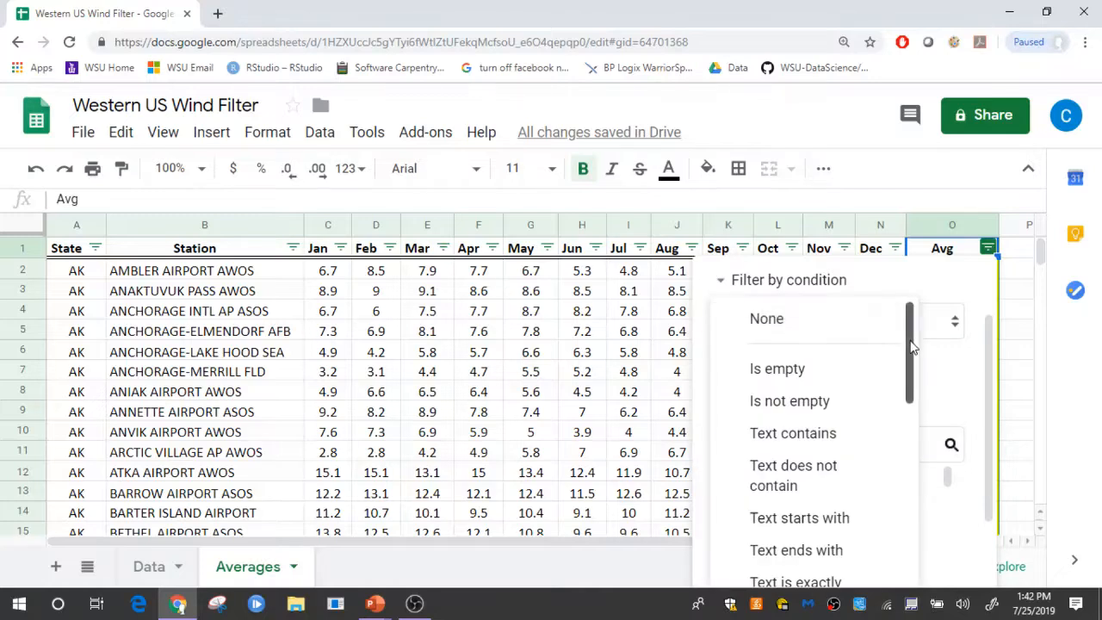
drag(910, 320, 896, 475)
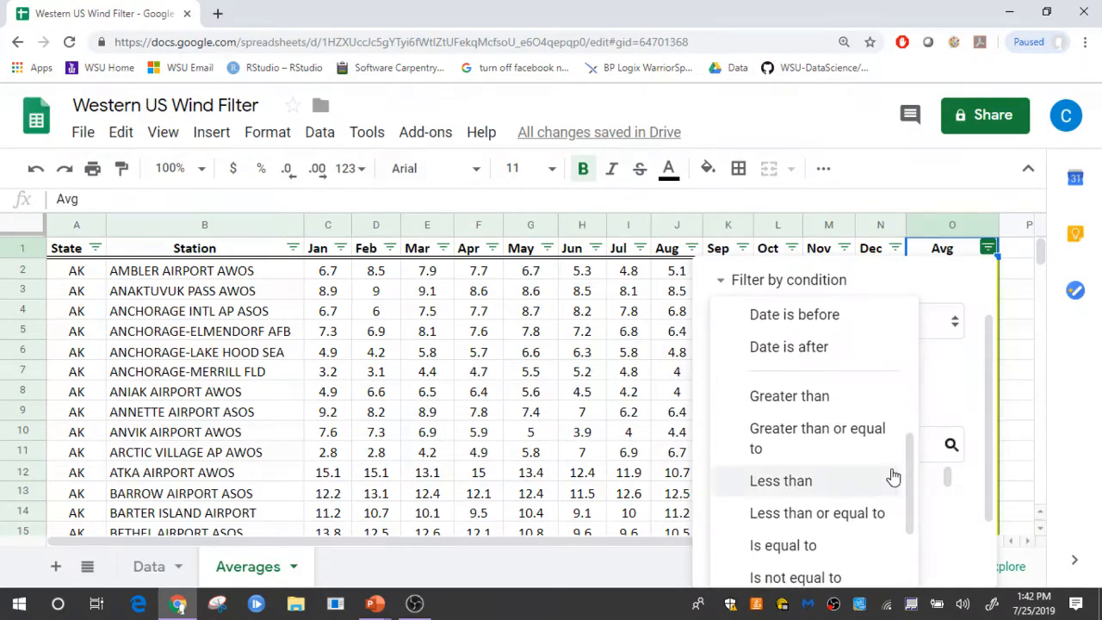
click(785, 436)
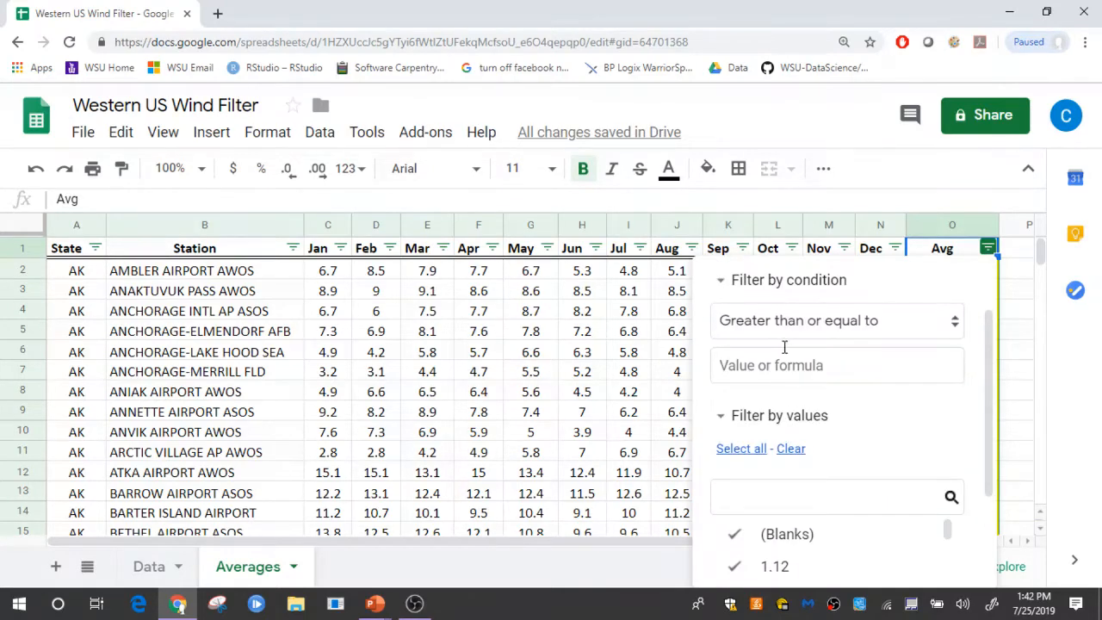
click(764, 367)
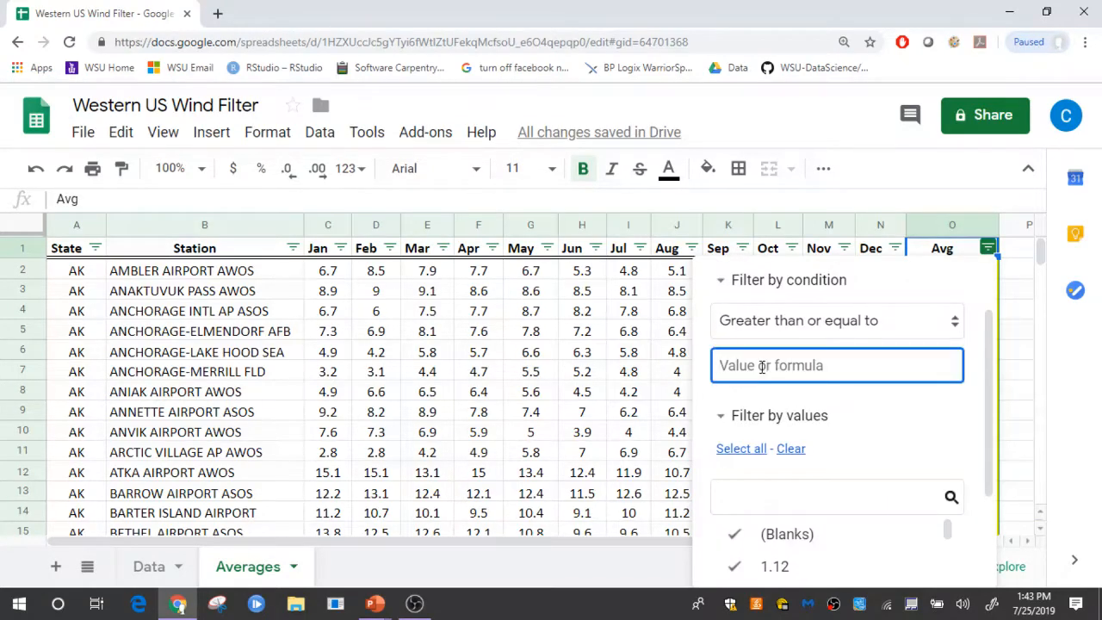
text(15)
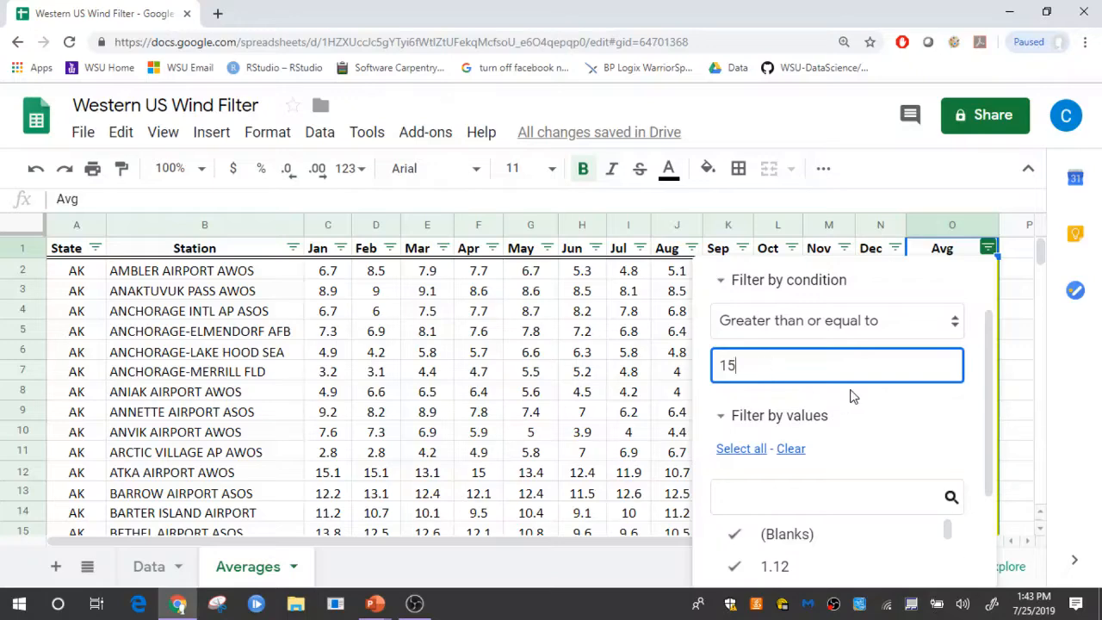
drag(987, 372, 989, 487)
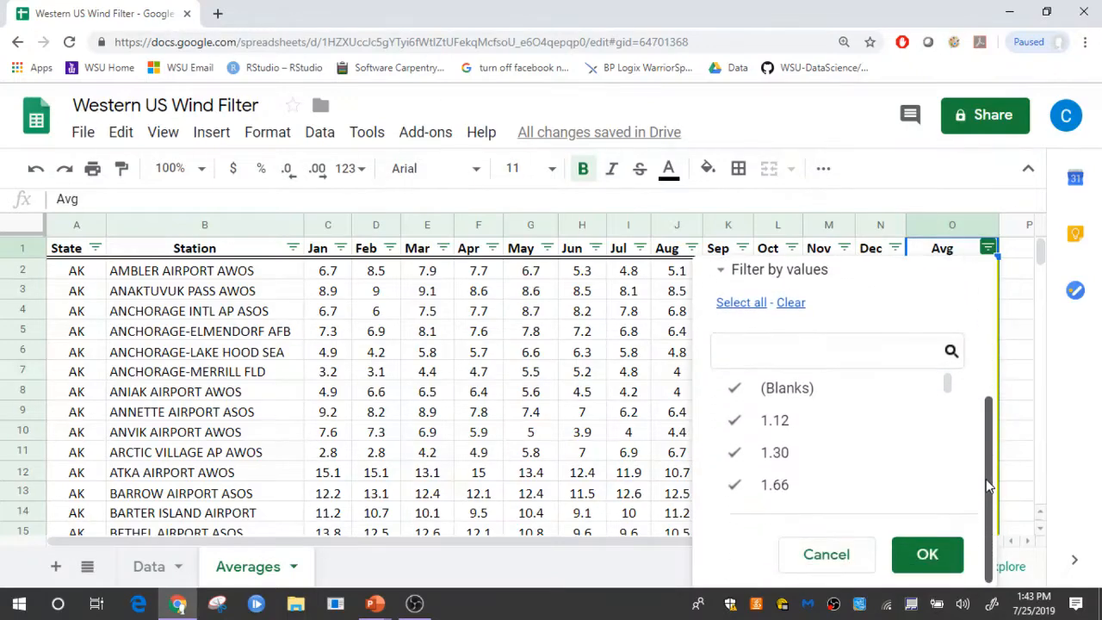
click(927, 554)
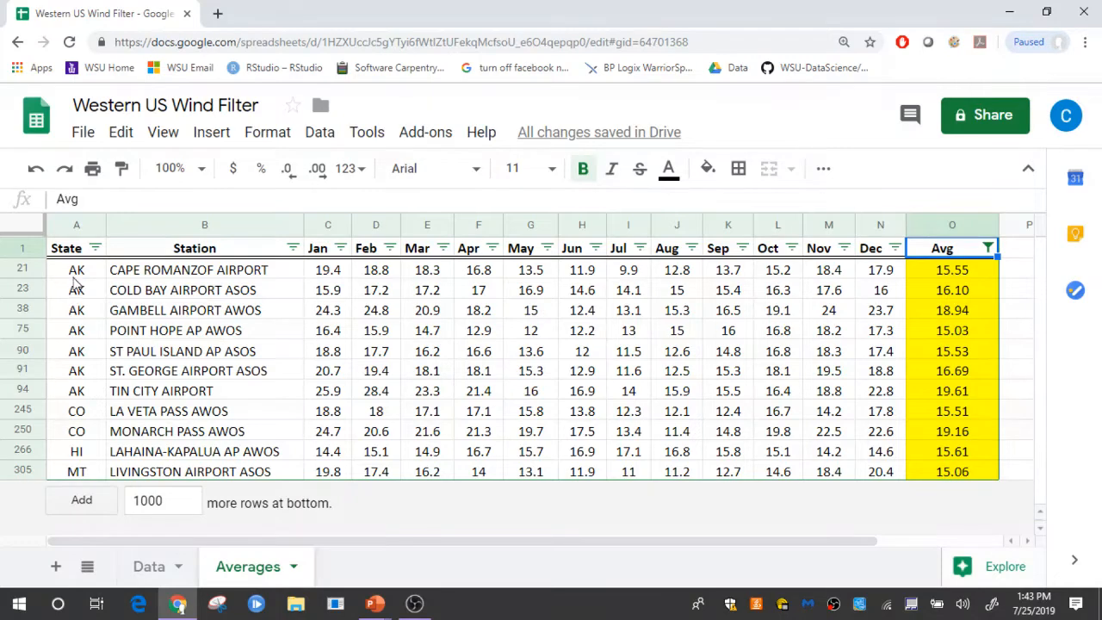
- Highlight the AK entries among the filtered stations, and turn off the filter on the sheet
drag(76, 270, 83, 396)
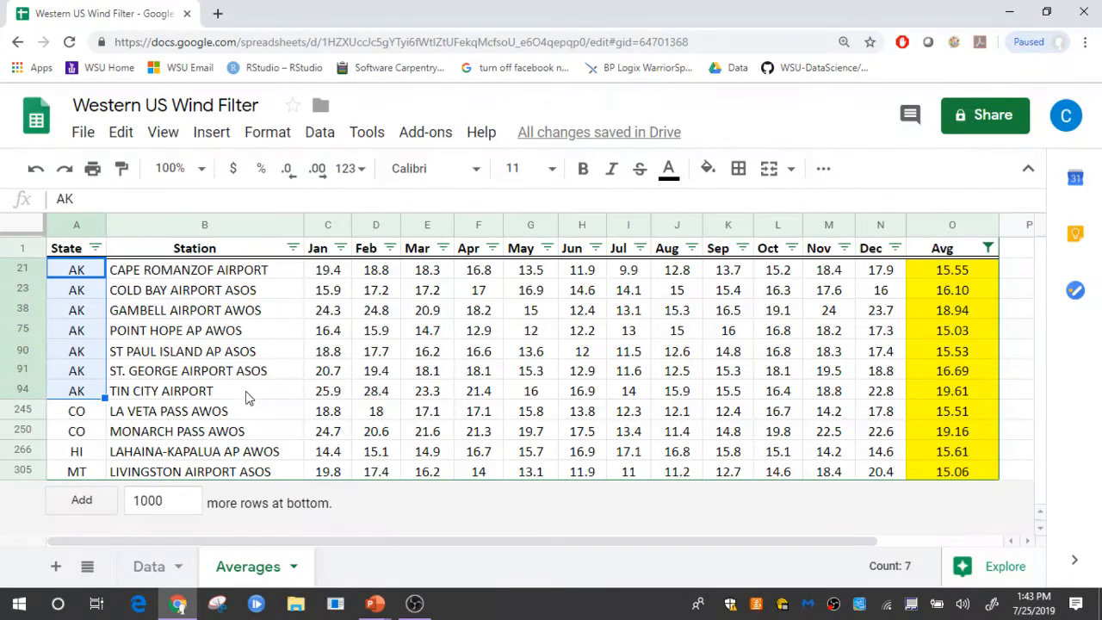
click(223, 351)
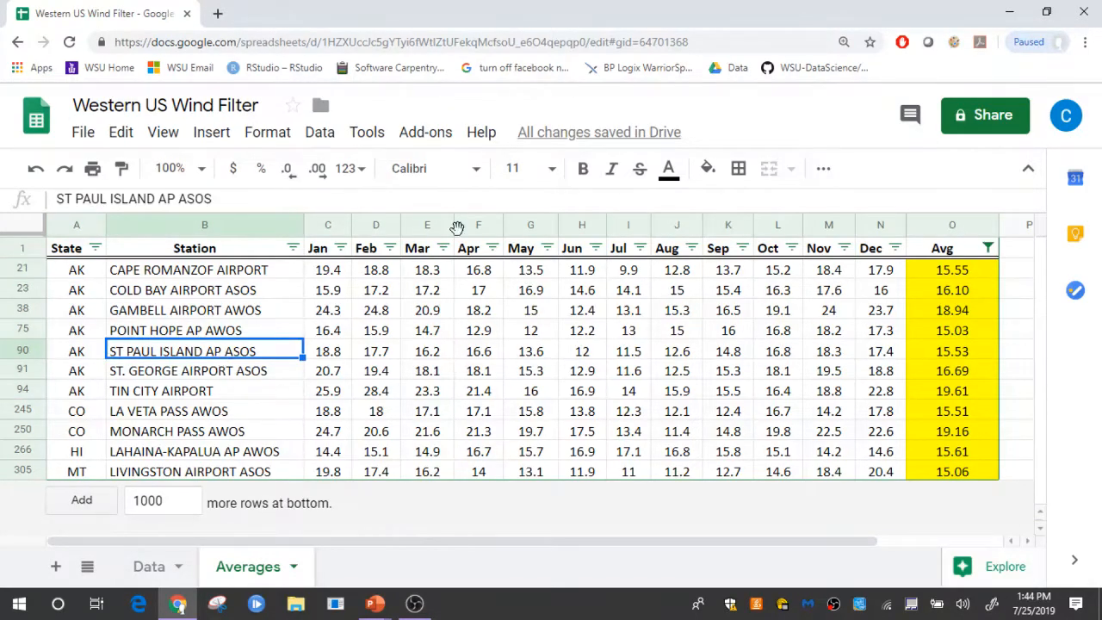
click(321, 138)
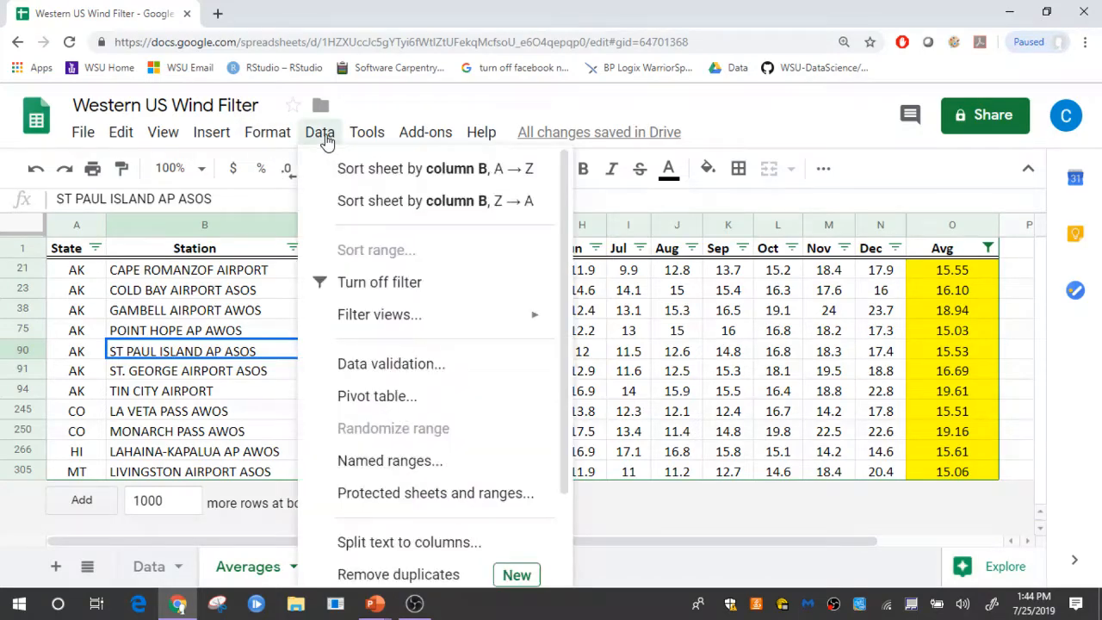
click(379, 284)
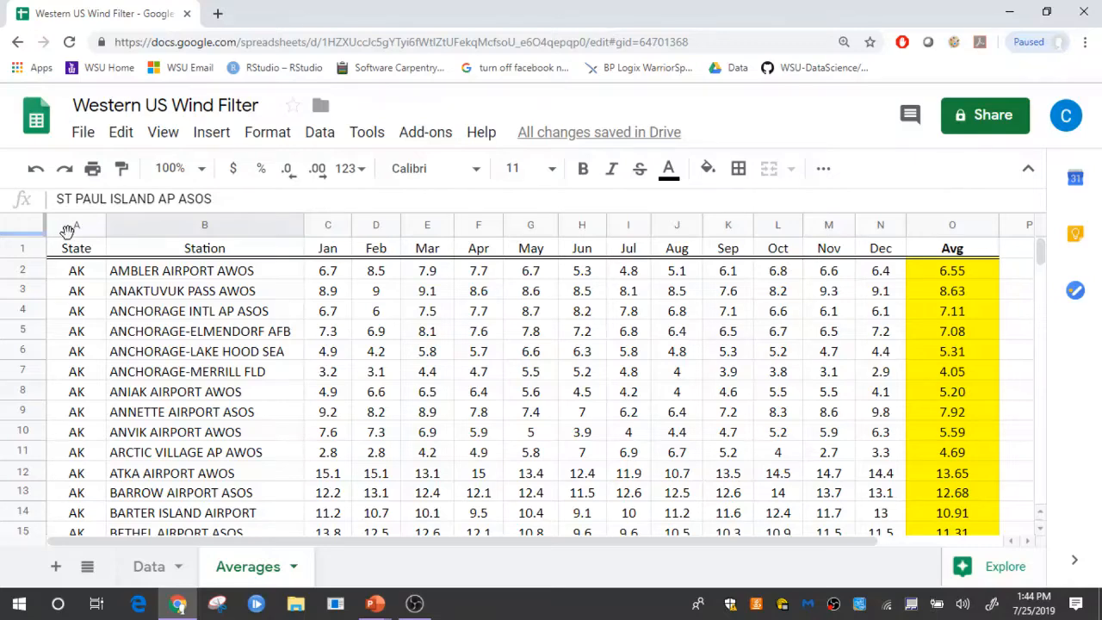
- Start a range sort on columns A through O and mark the data as having a header row
drag(74, 225, 931, 217)
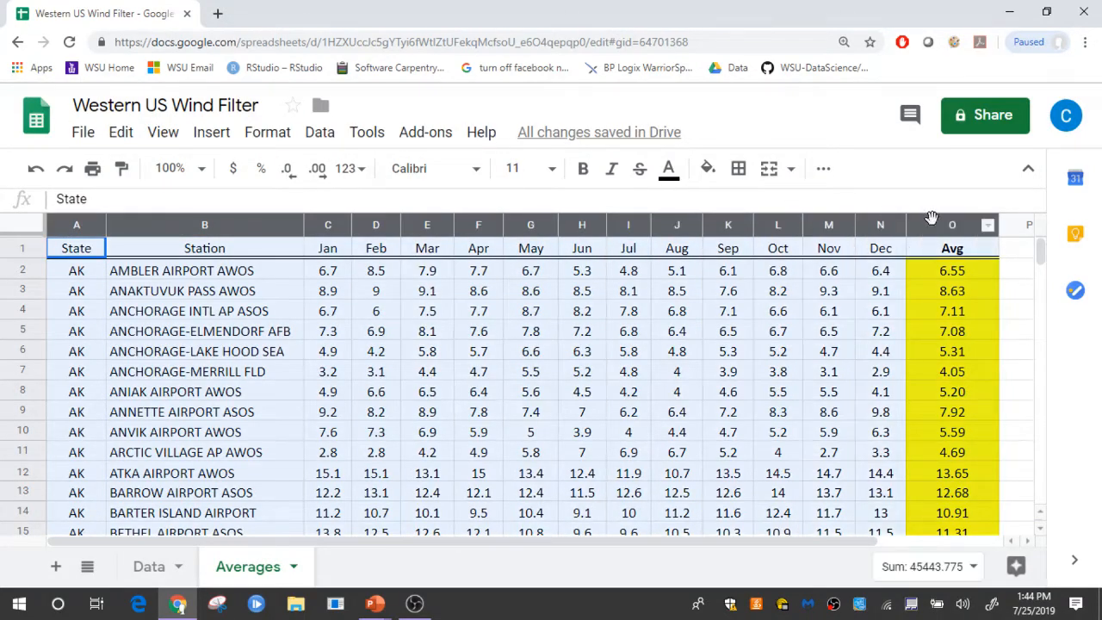
click(319, 133)
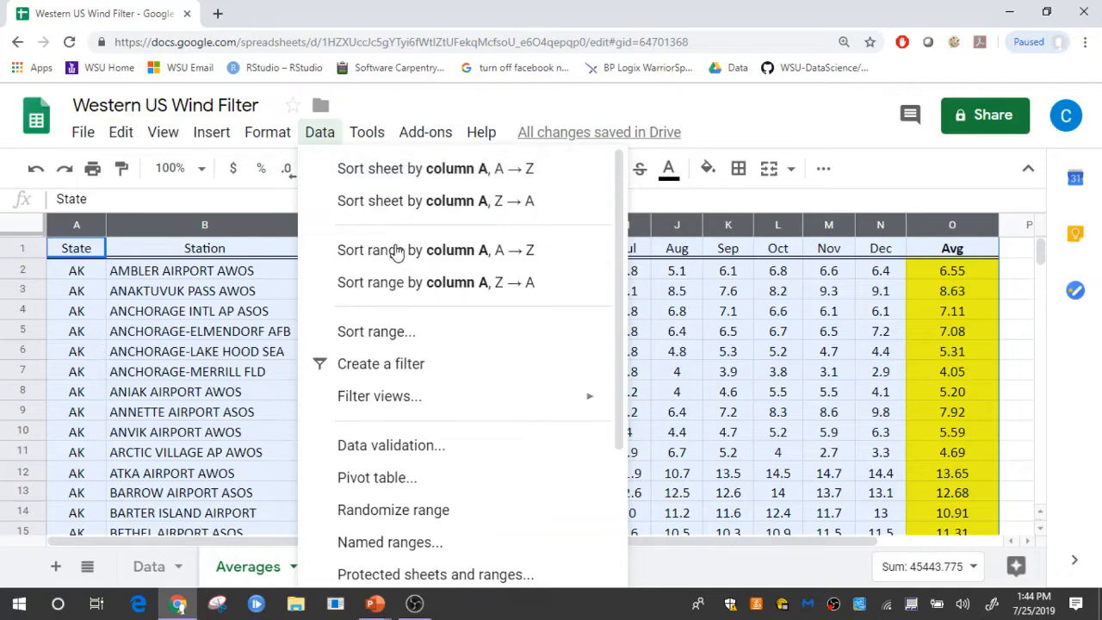
click(400, 342)
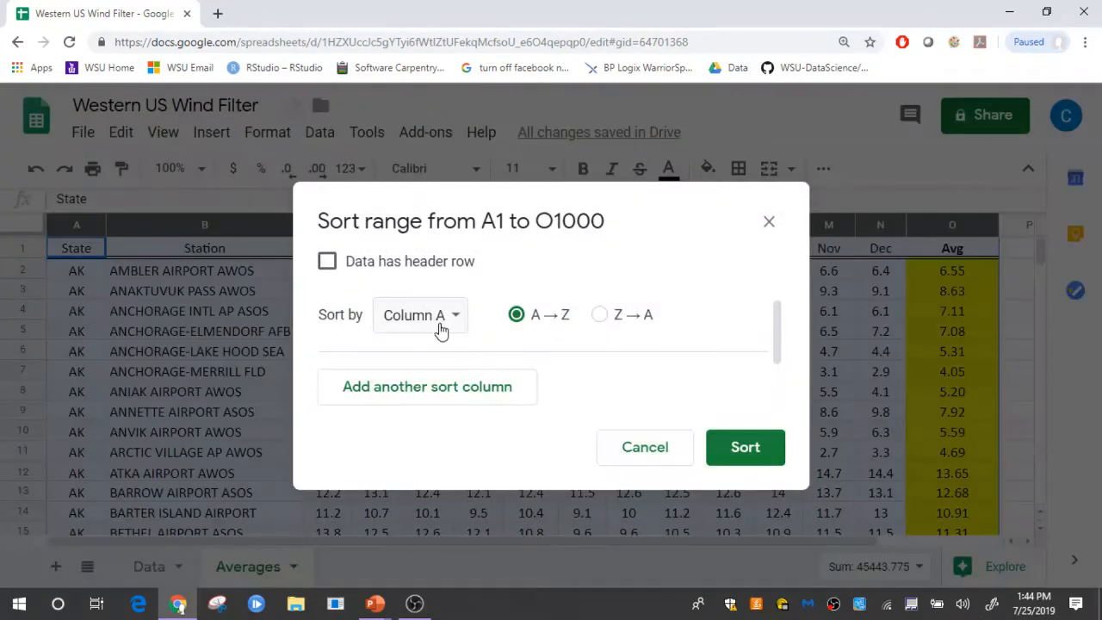
drag(511, 214, 488, 315)
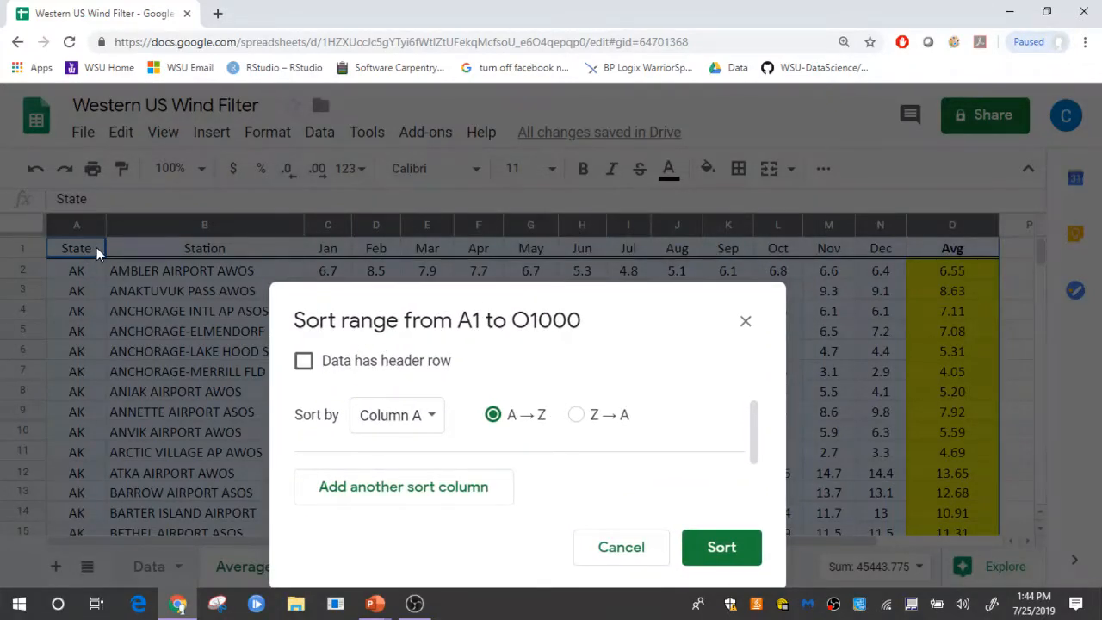
click(304, 362)
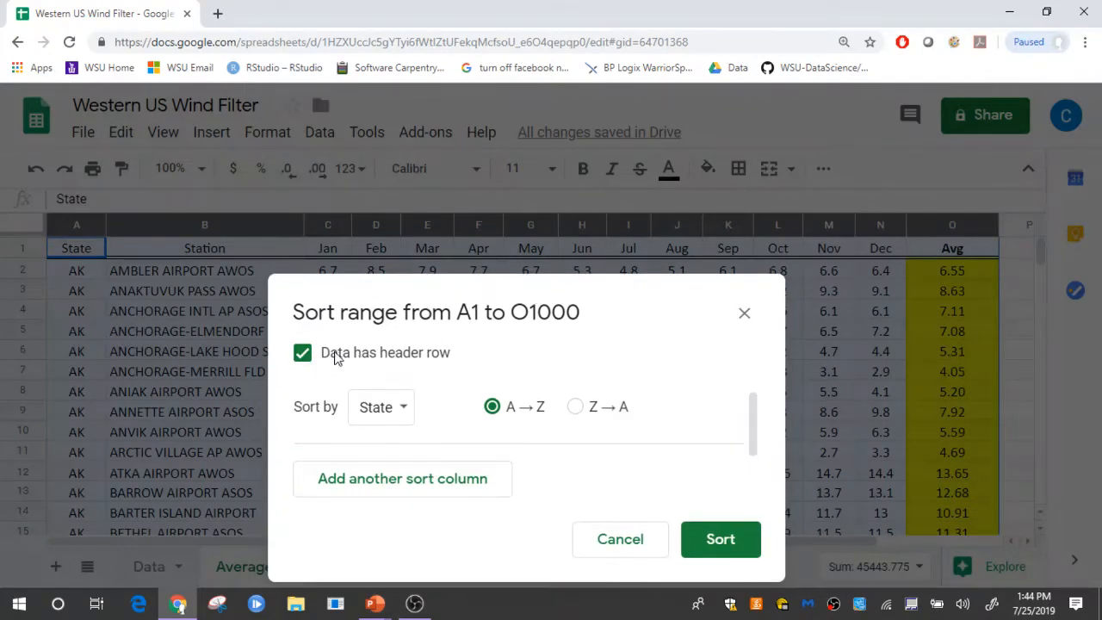
click(304, 354)
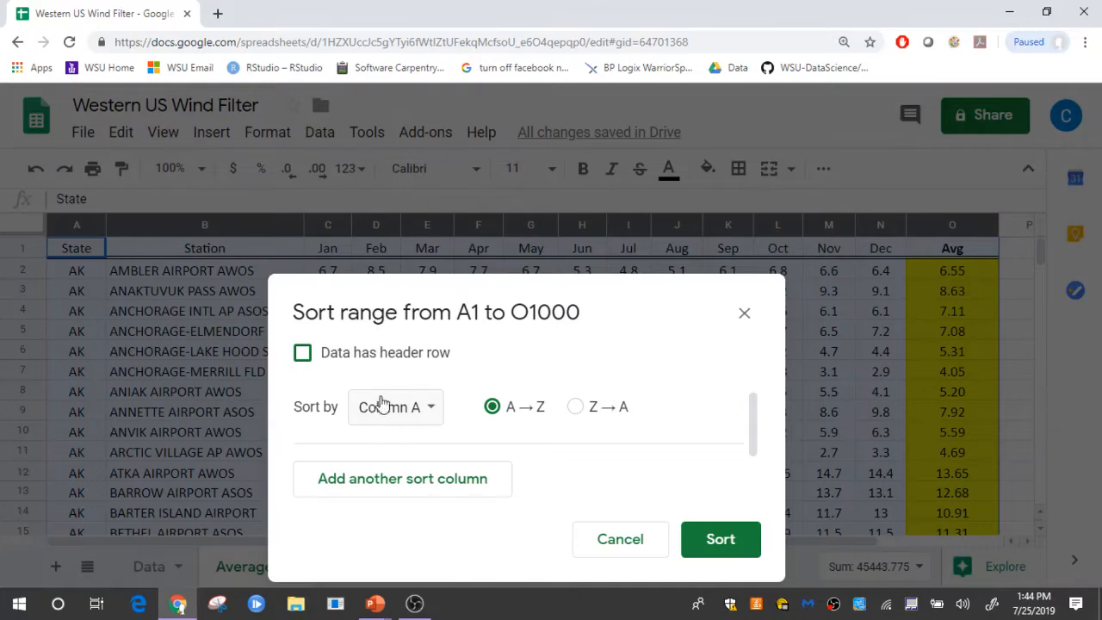
click(303, 356)
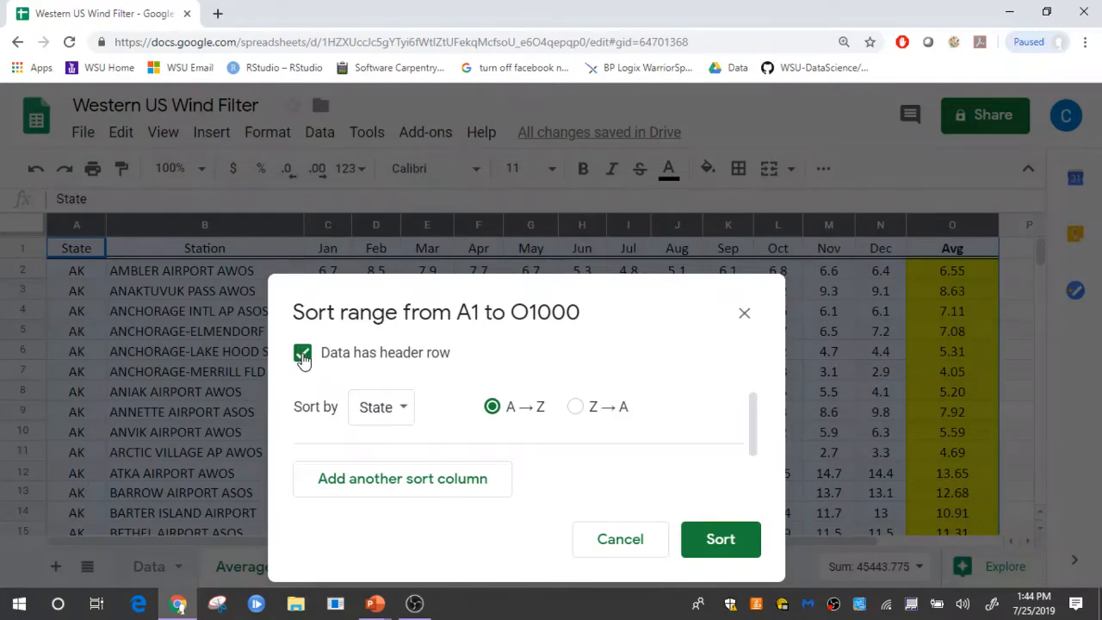
- Sort the range by the Avg column in Z → A order
click(405, 410)
drag(445, 425, 432, 561)
click(404, 552)
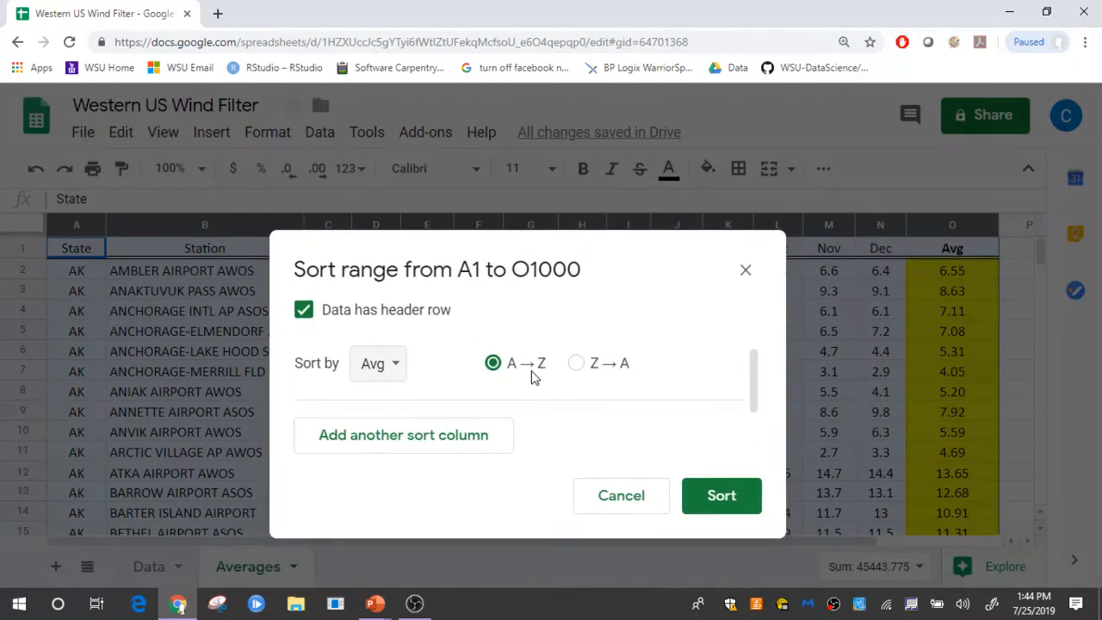
click(577, 365)
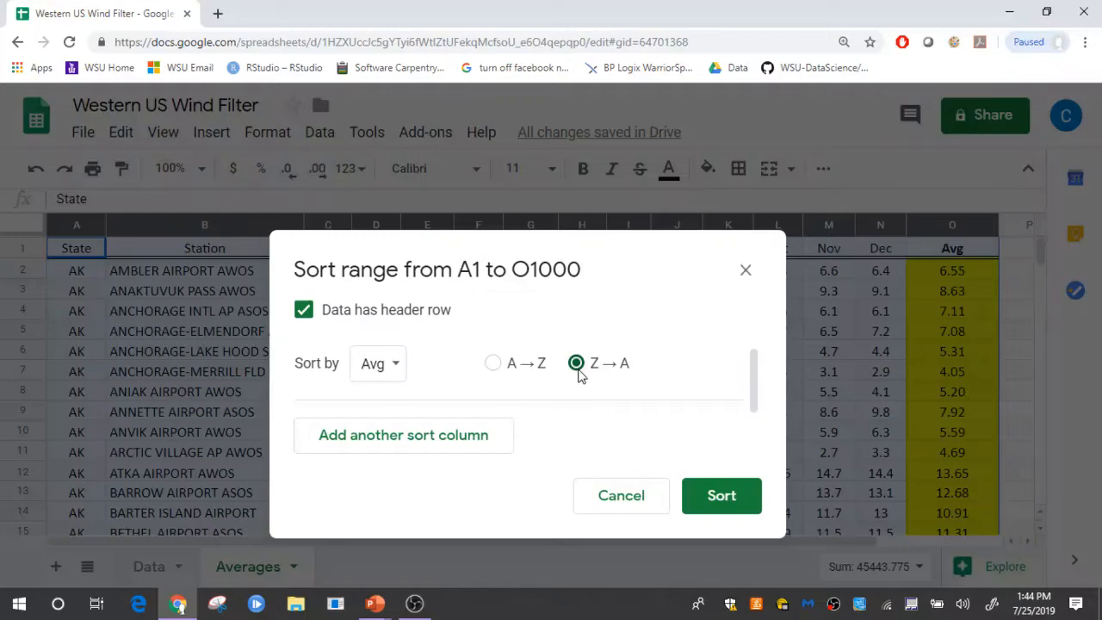
click(726, 497)
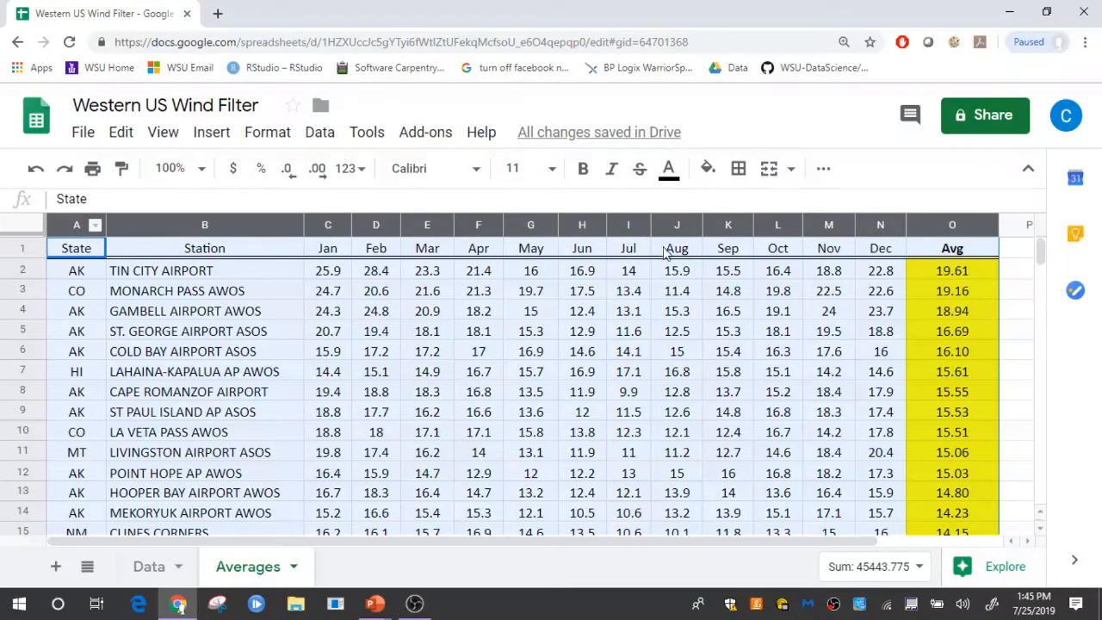
- Select columns A through O again, from State to Avg
click(452, 313)
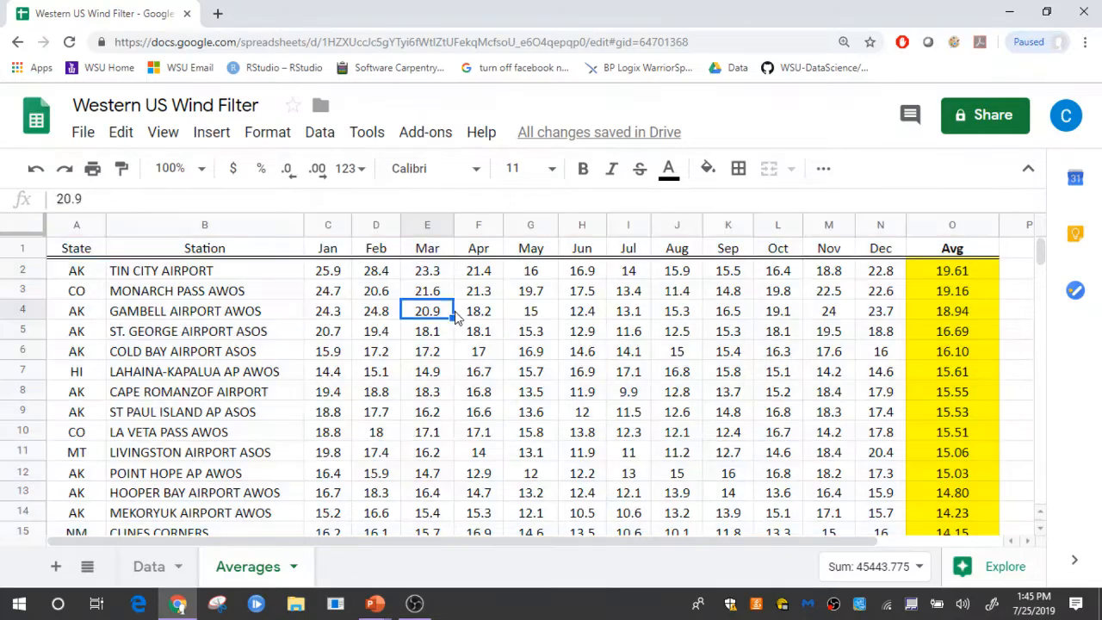
click(61, 227)
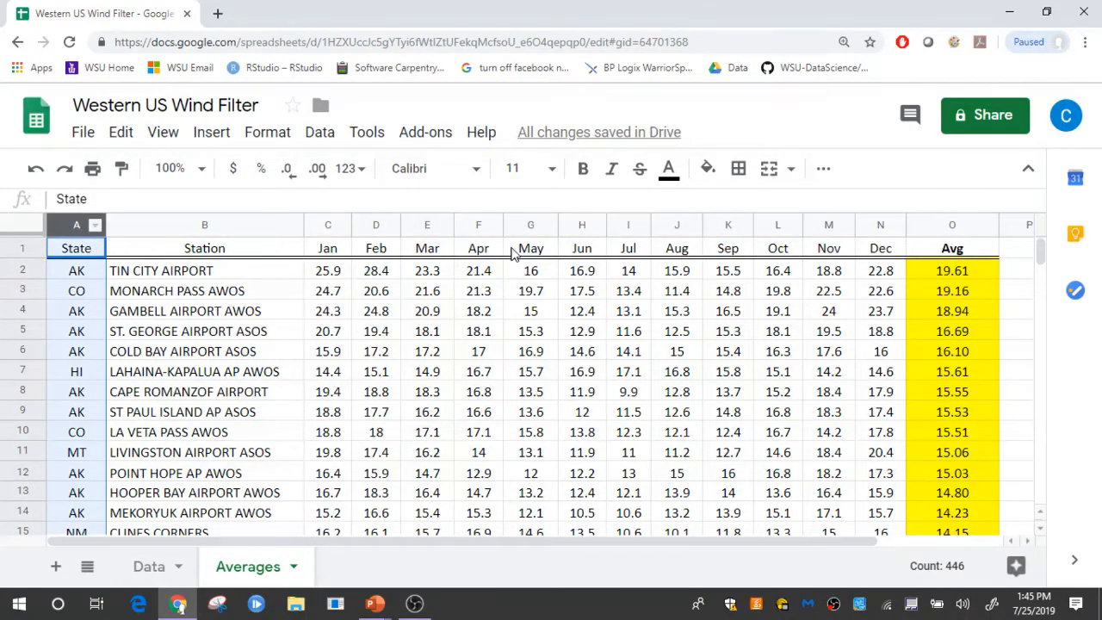
shift+click(954, 227)
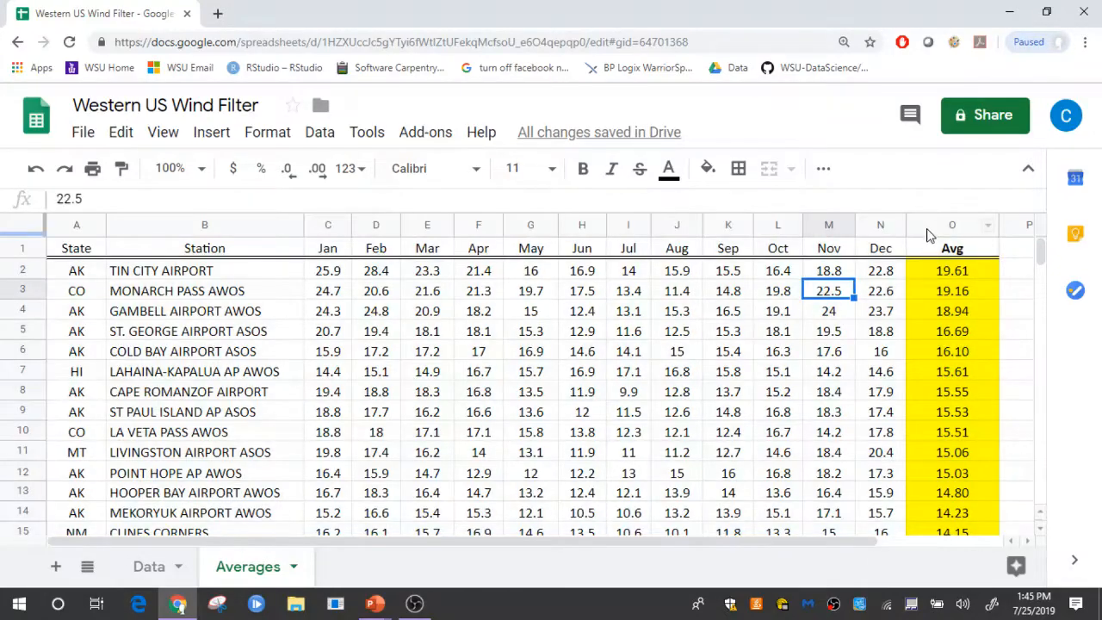
click(932, 218)
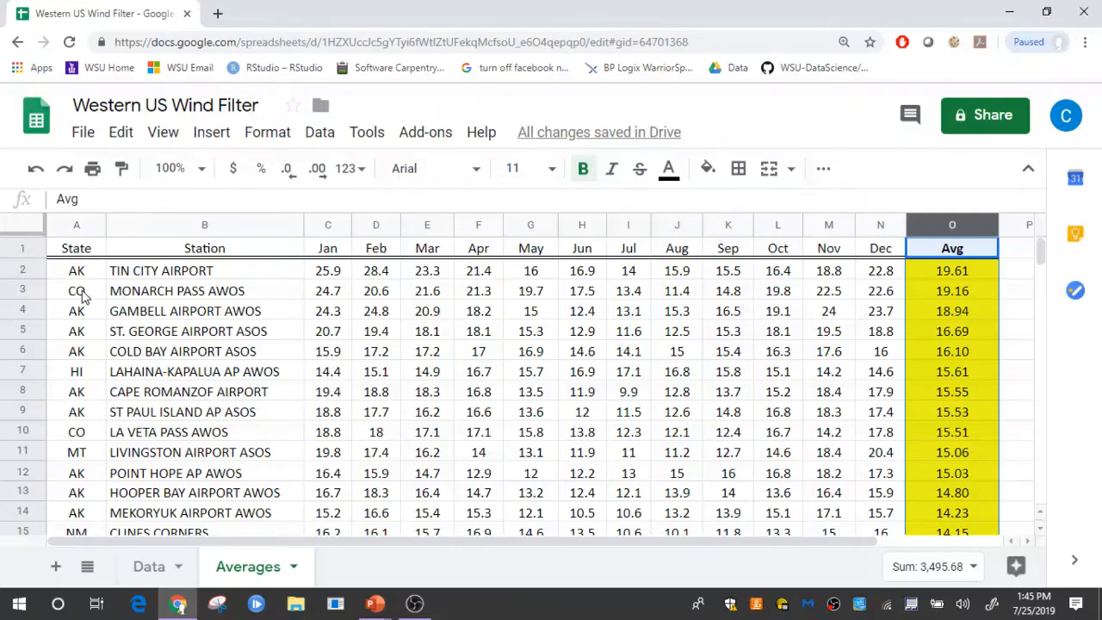
key(ctrl+a)
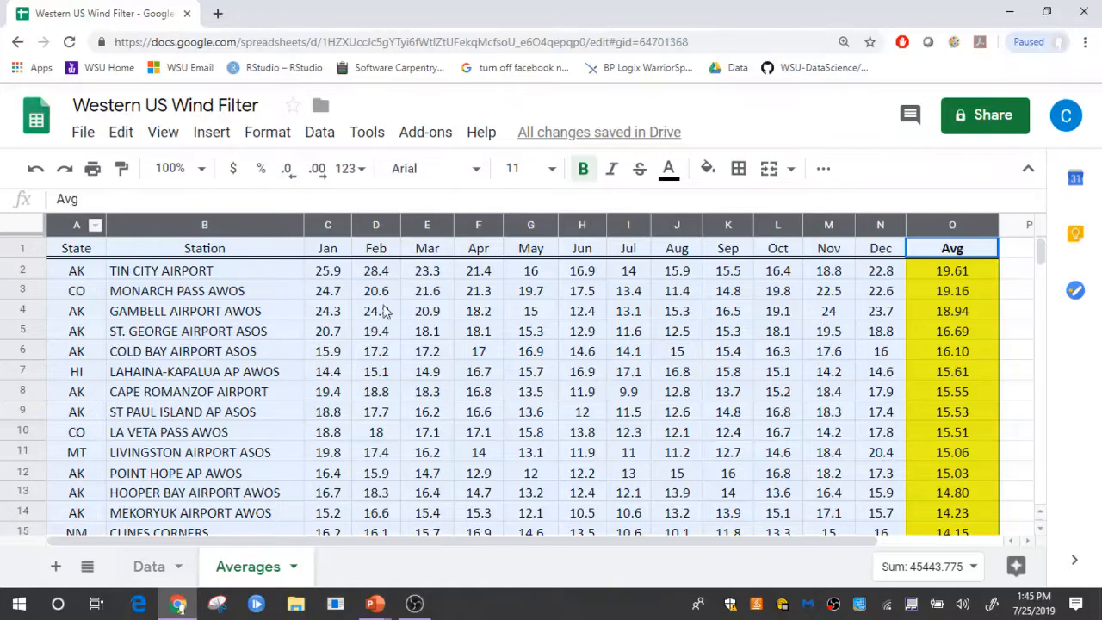